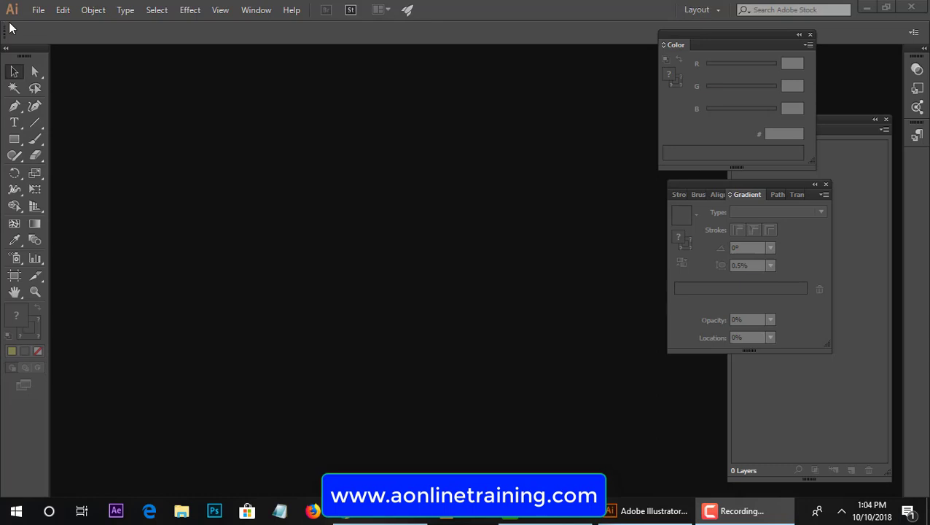
Step: Start a new document named 'kundan' at A4 size in CMYK colour mode
click(38, 11)
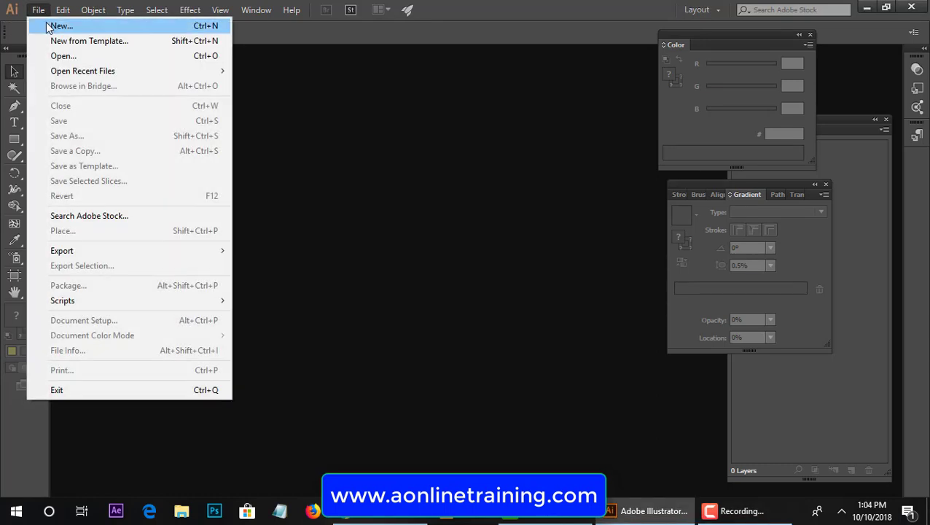
click(48, 27)
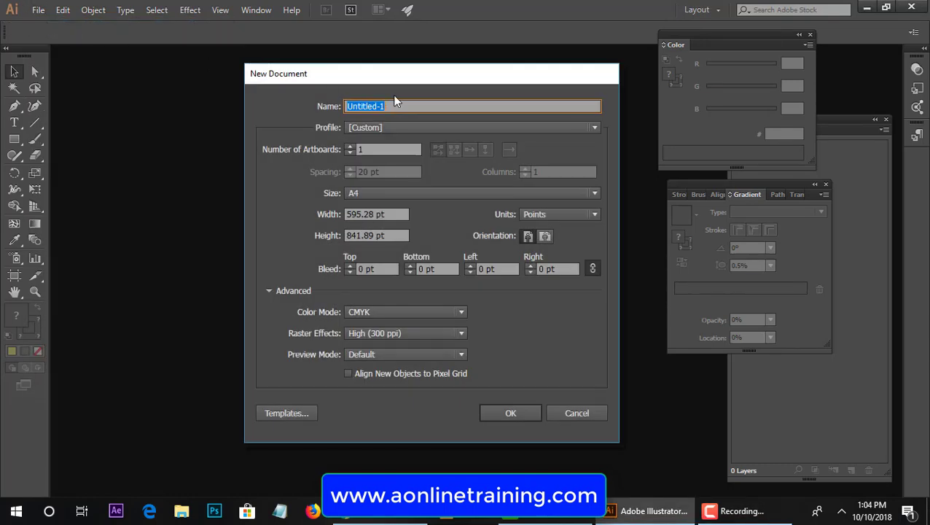
text(kundan)
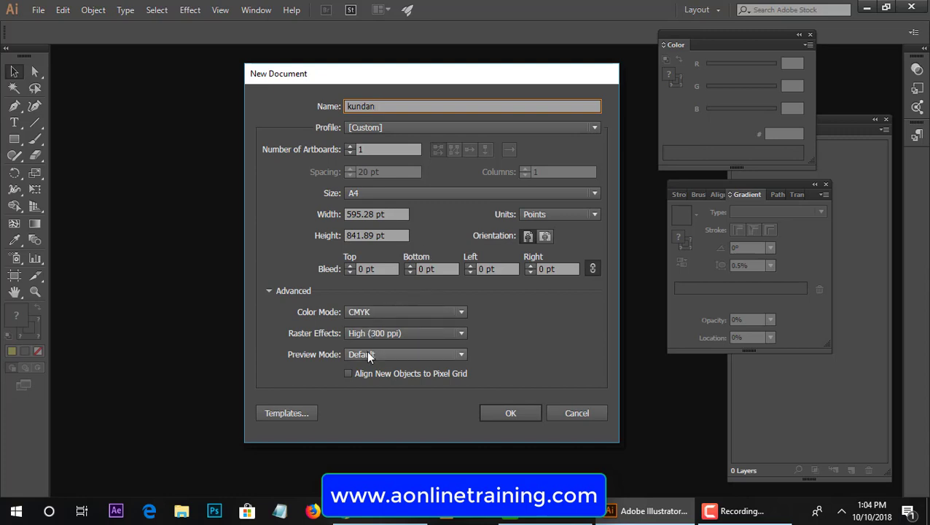
click(514, 410)
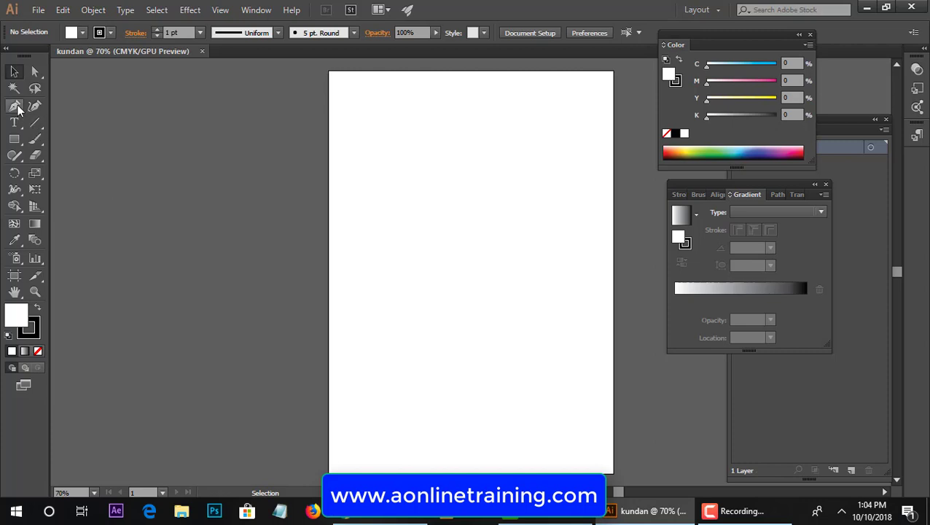
Step: Tear off the Pen tool flyout and draw a closed four-point diamond at page centre
drag(16, 106, 173, 120)
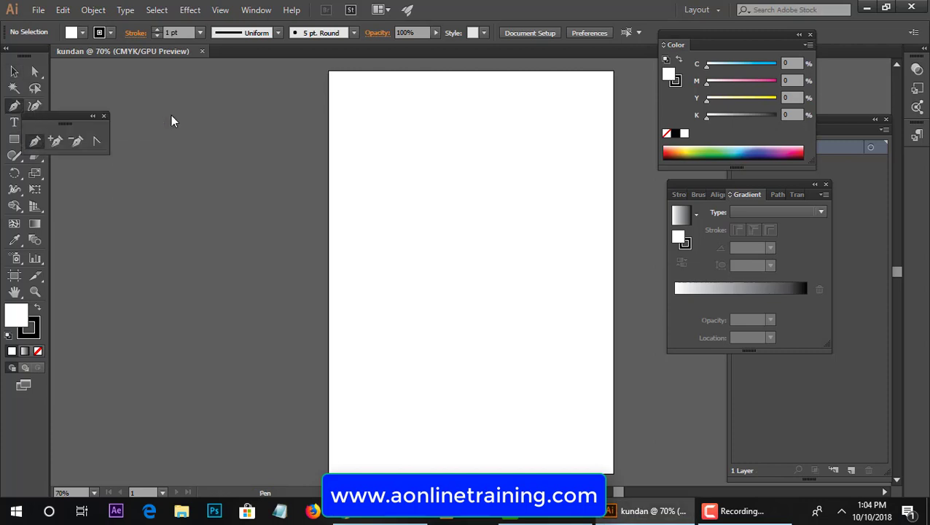
drag(53, 118, 186, 111)
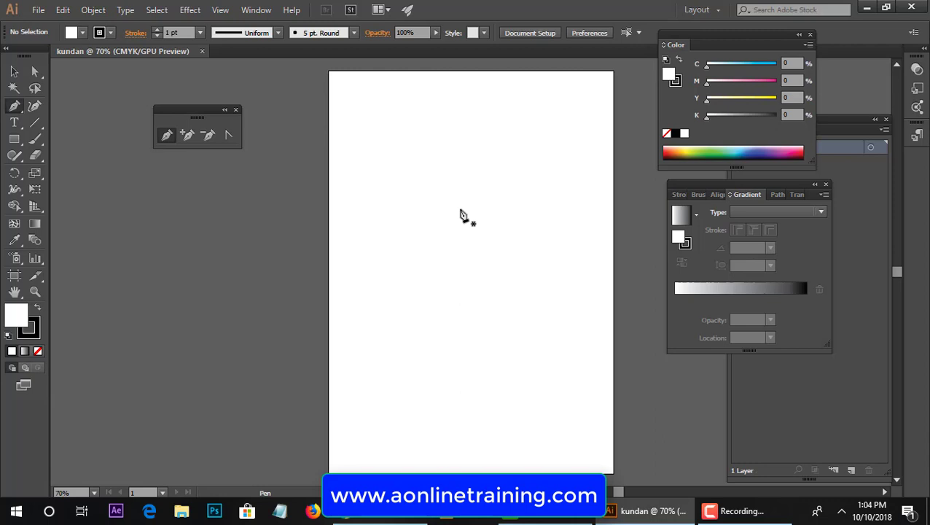
click(459, 209)
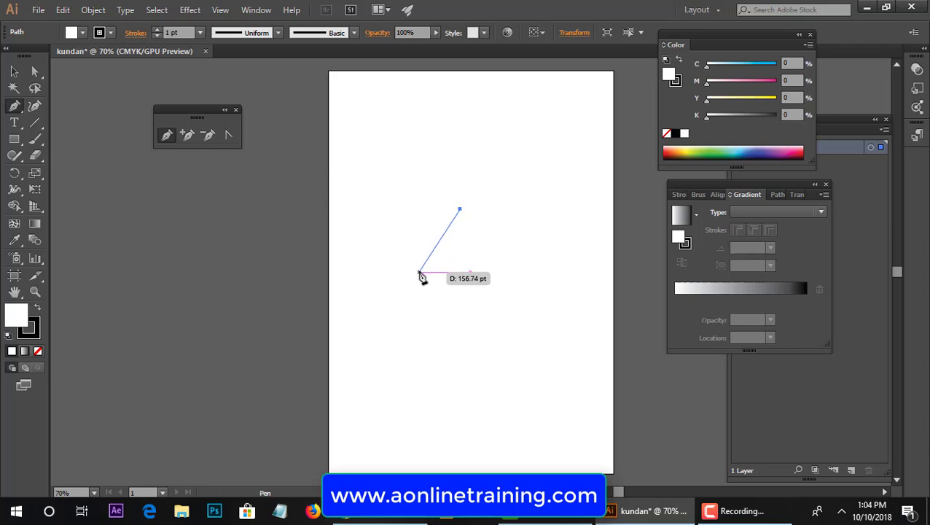
click(419, 273)
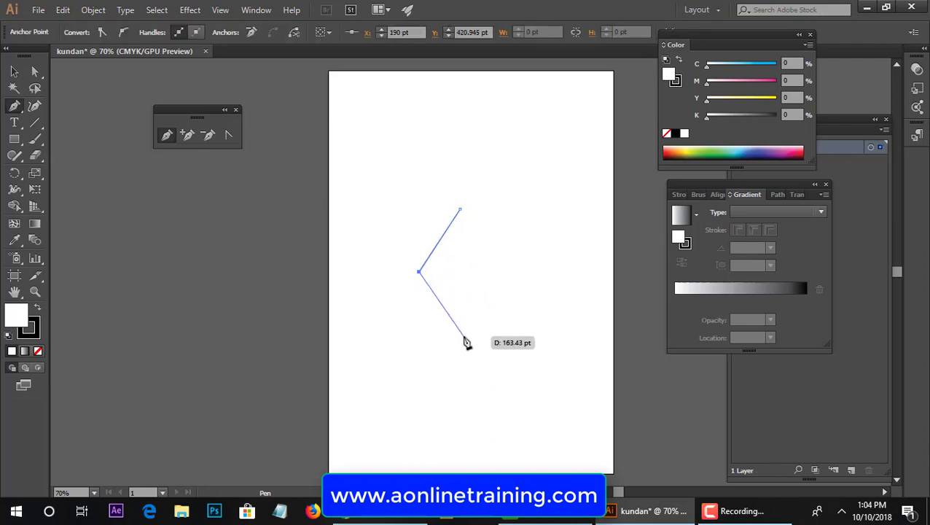
click(463, 336)
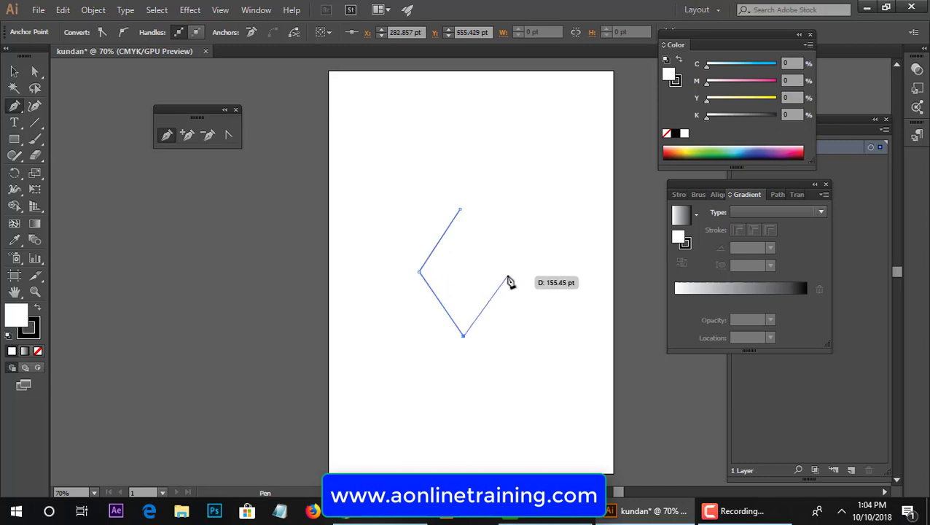
click(508, 273)
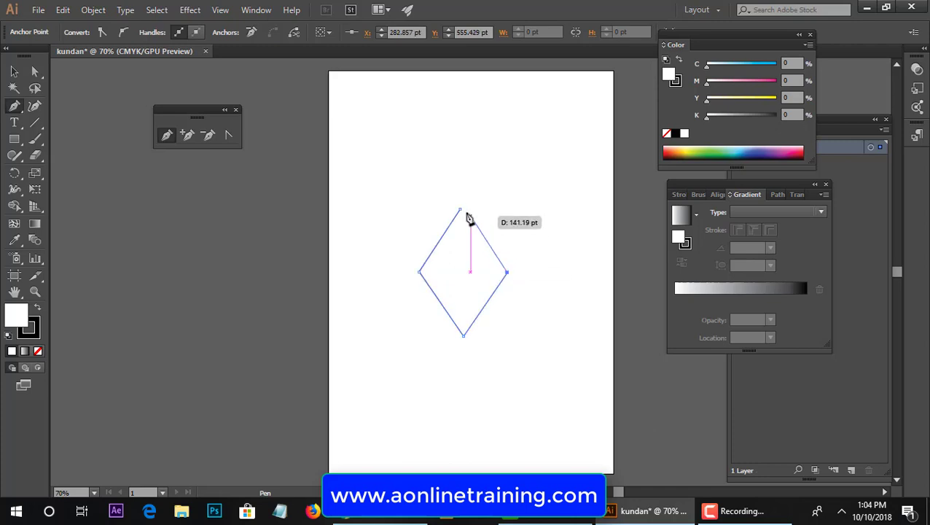
click(460, 210)
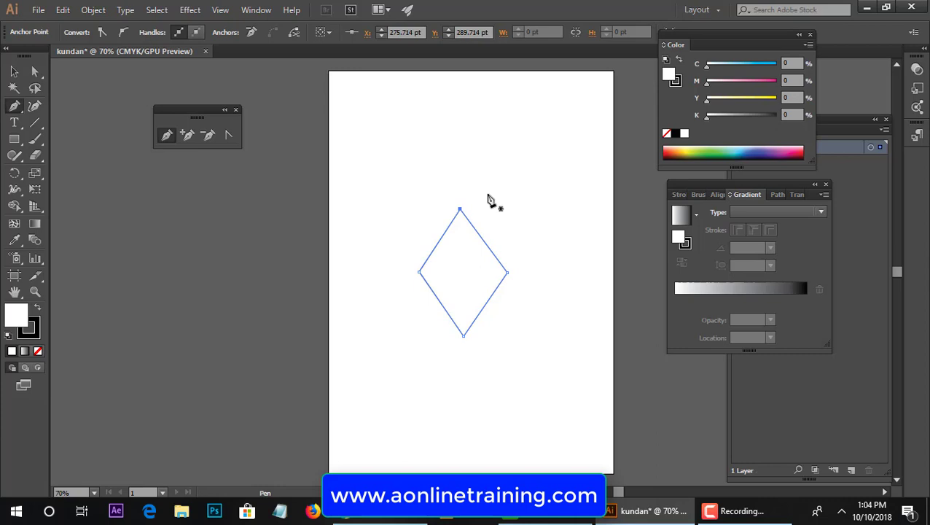
Step: Convert the diamond's left and right corners into smooth curve points
click(228, 135)
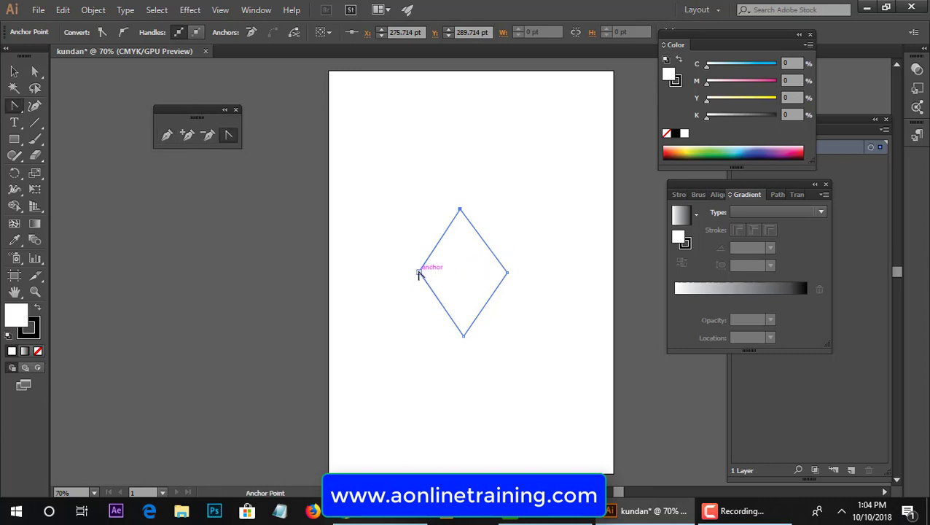
click(419, 273)
drag(419, 277, 421, 309)
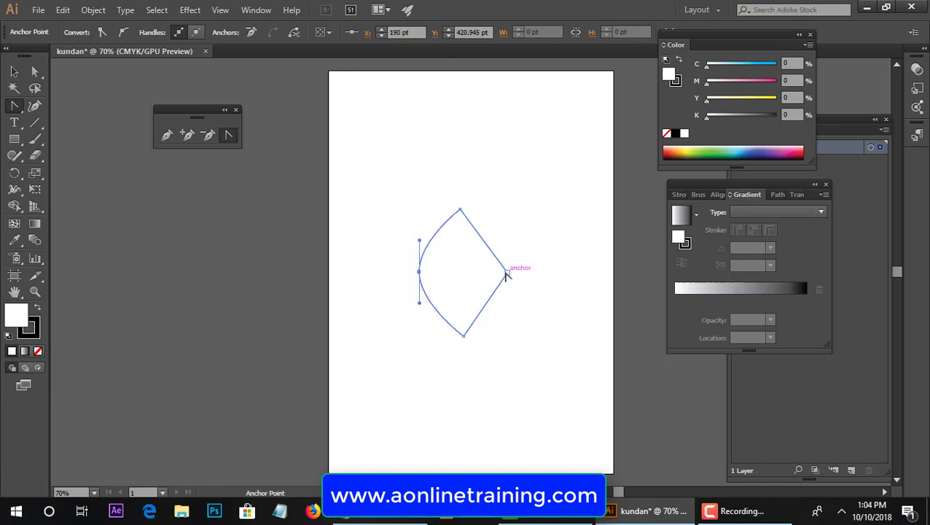
drag(507, 273, 508, 243)
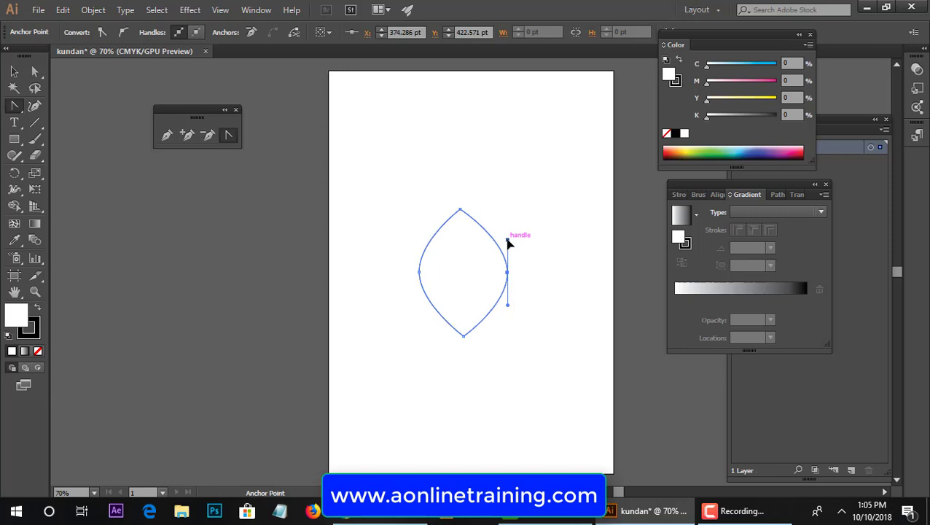
Step: Pull the left and right anchors' upper handles in toward the top point
click(35, 73)
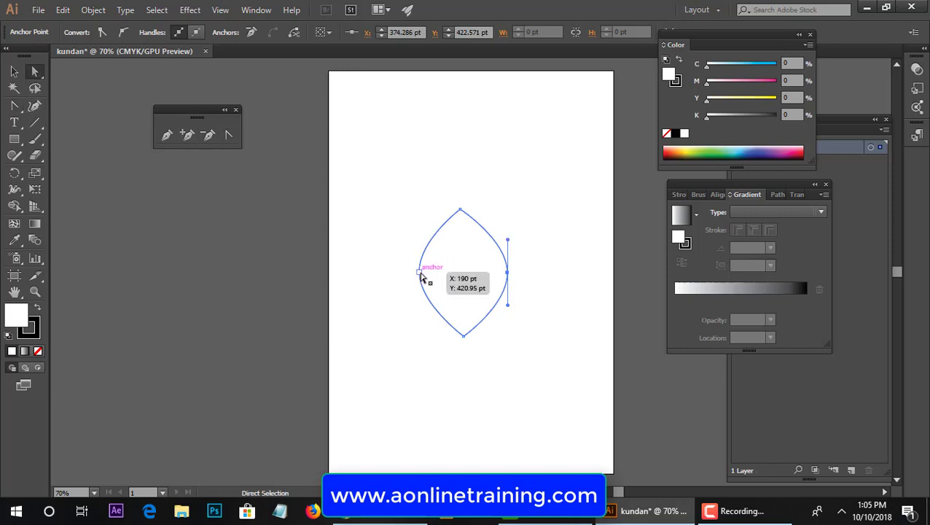
click(420, 271)
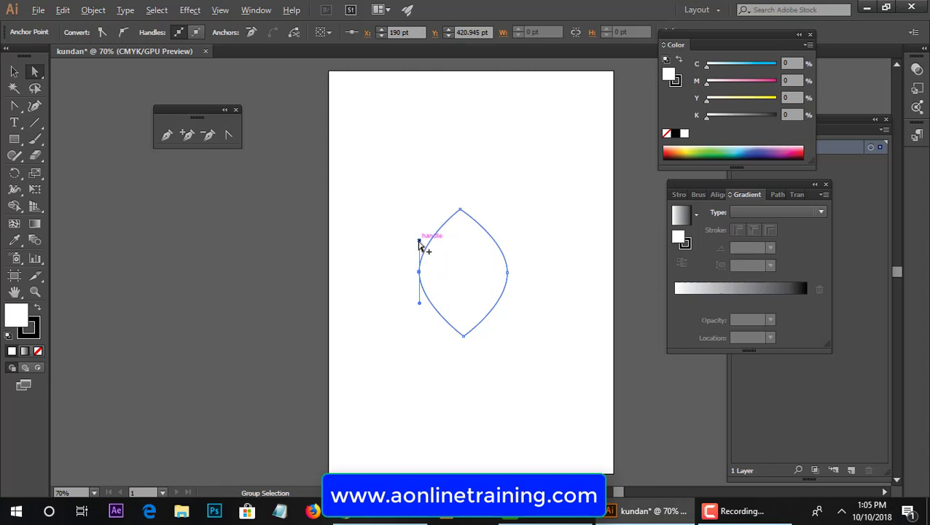
drag(419, 241, 451, 237)
click(507, 273)
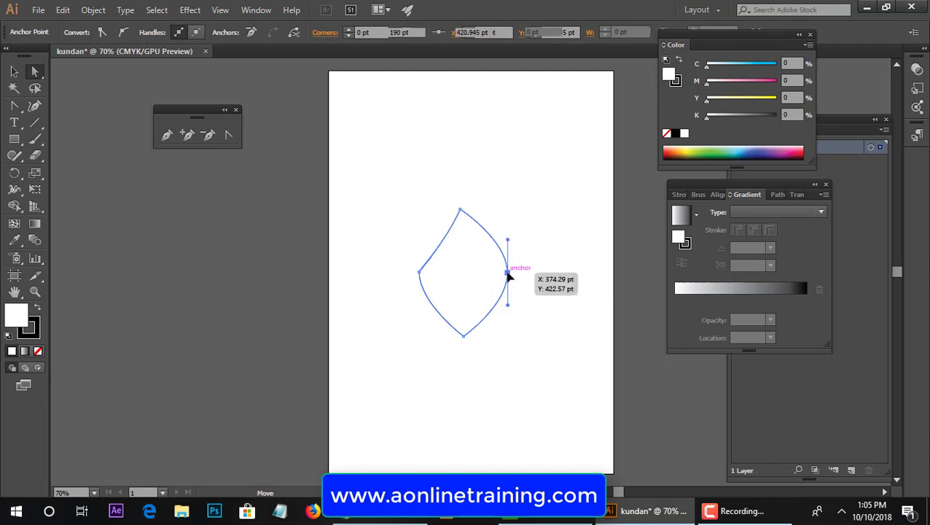
drag(508, 240, 471, 236)
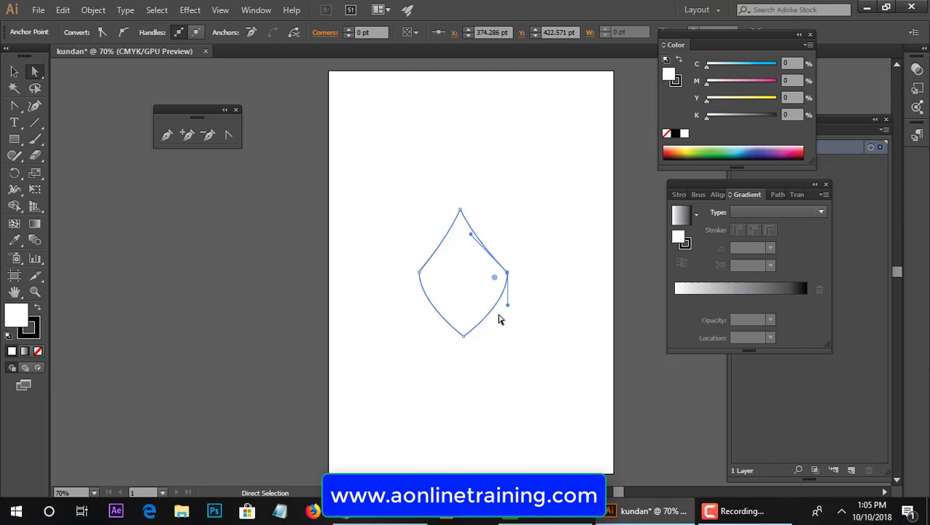
click(464, 336)
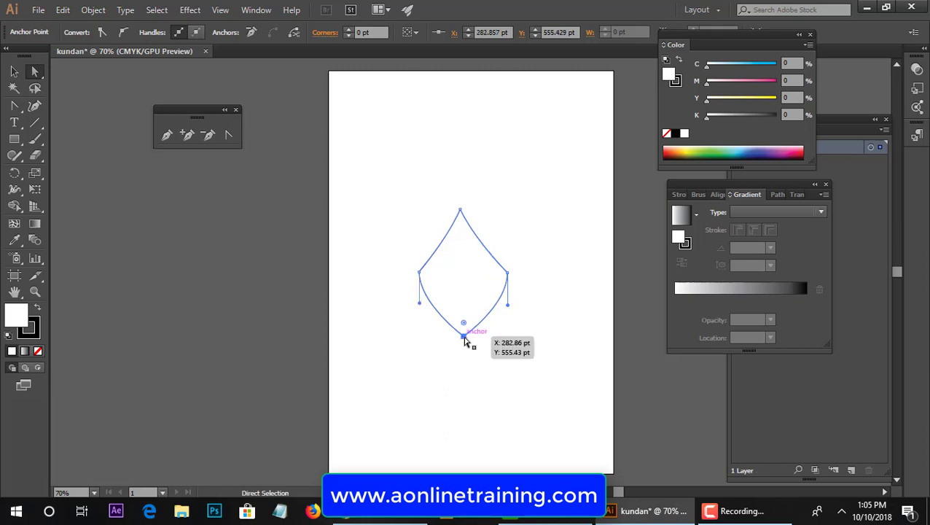
Step: Smooth the bottom point into a curve and lower the left and right anchors
click(228, 134)
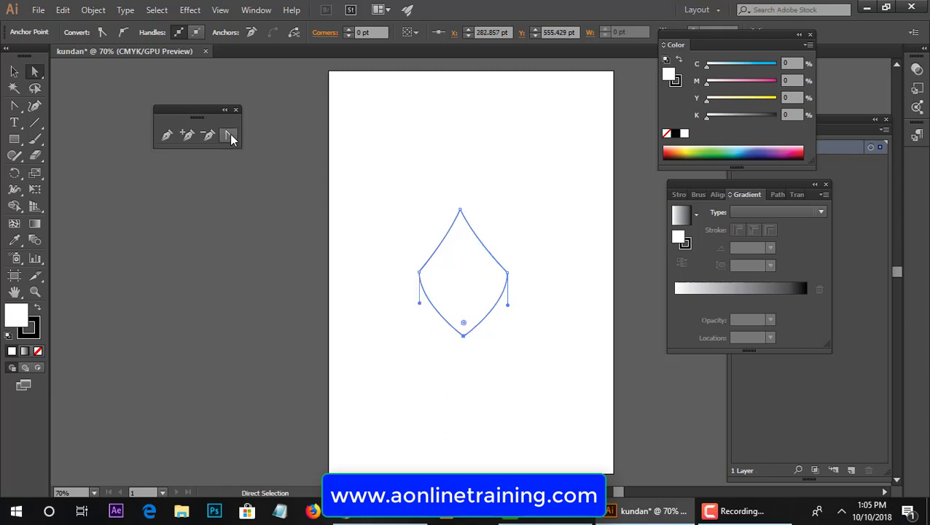
drag(463, 336, 489, 341)
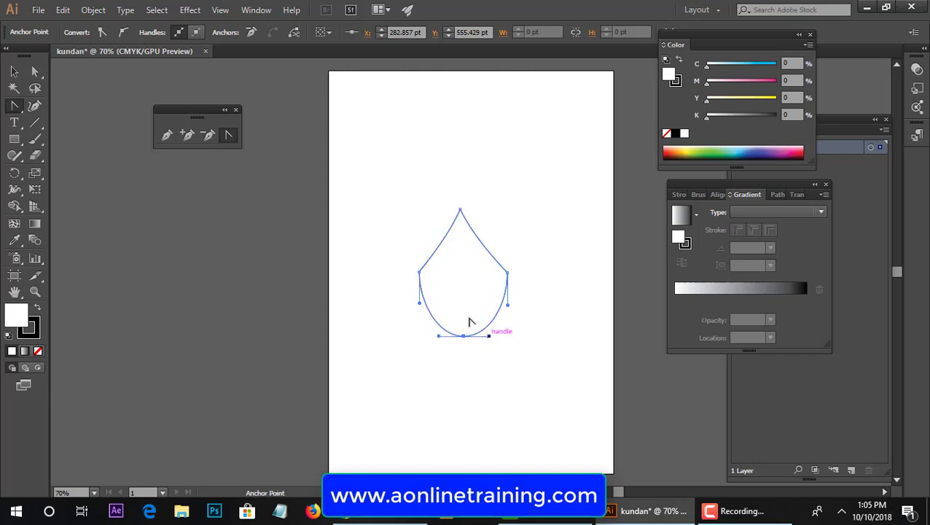
click(34, 71)
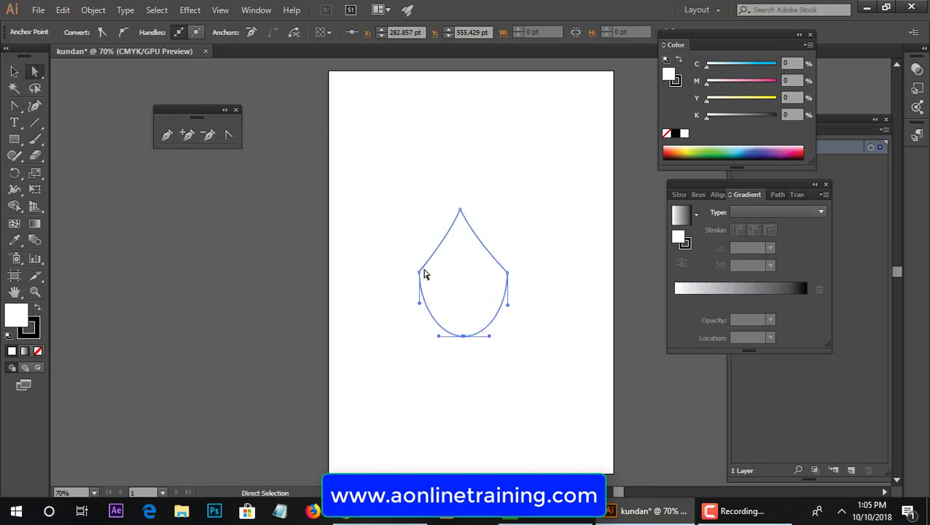
click(459, 210)
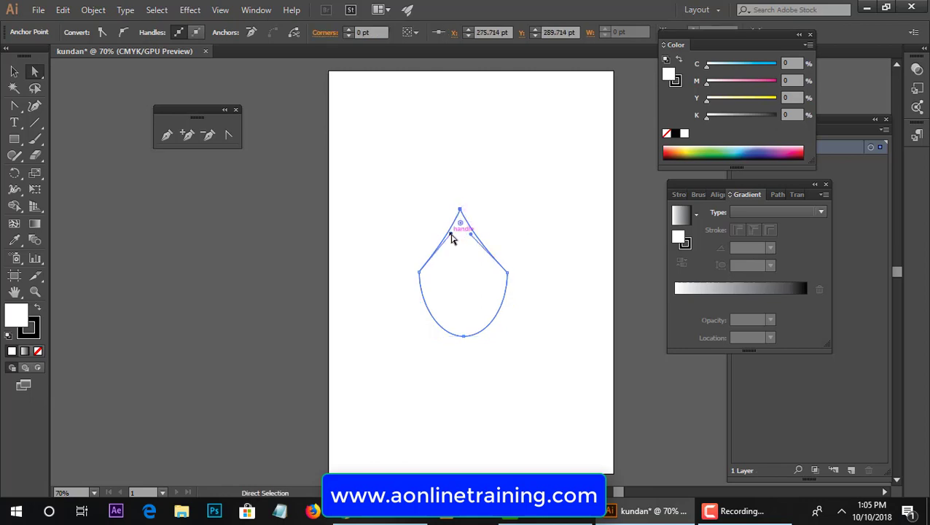
drag(451, 237, 484, 221)
drag(419, 272, 419, 292)
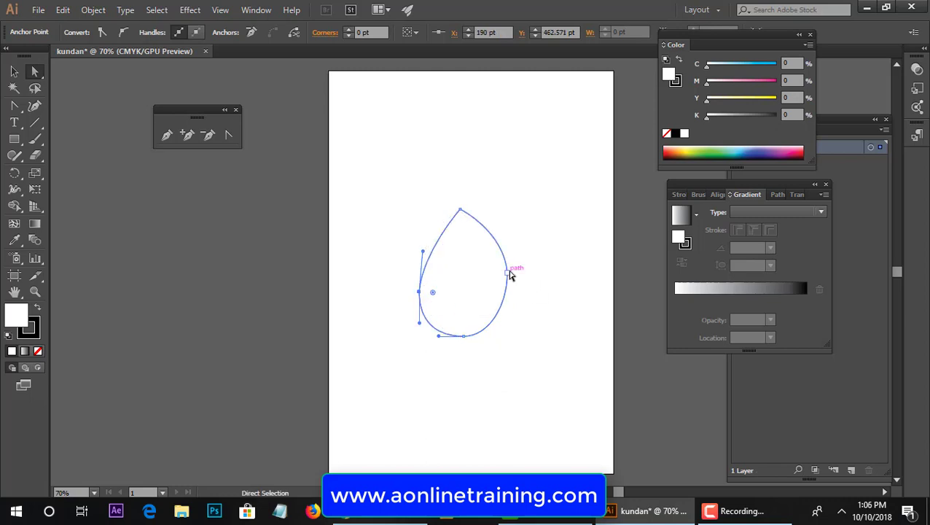
drag(510, 278, 572, 341)
Step: Refine the upper curve handles on the left and right anchors
drag(418, 292, 420, 292)
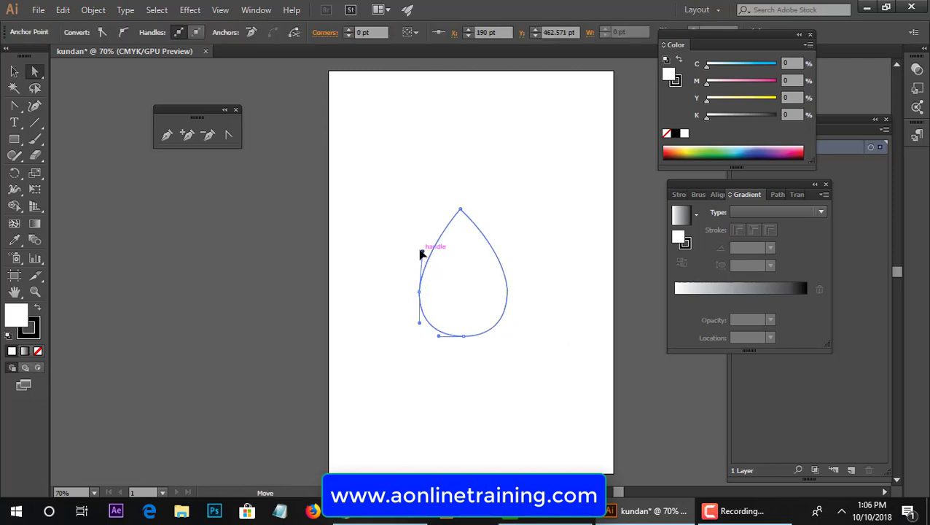
drag(421, 254, 420, 249)
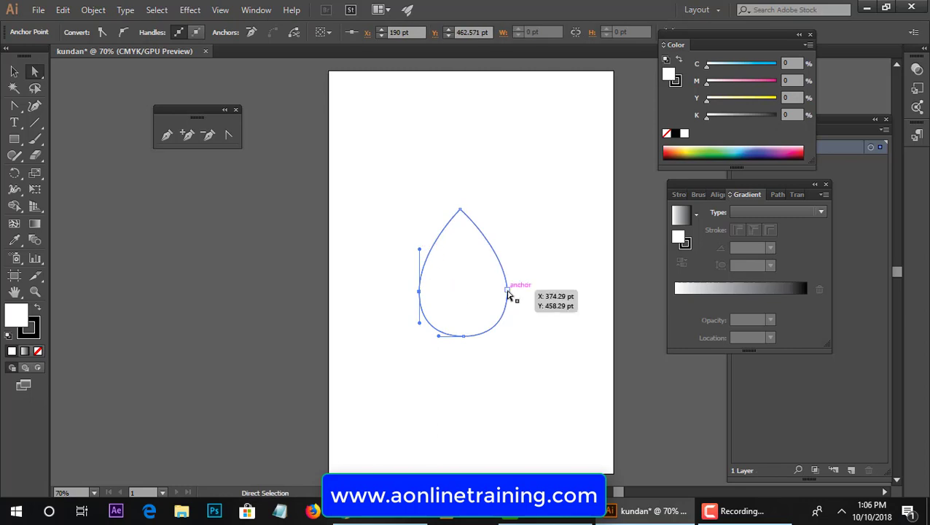
click(507, 291)
drag(502, 248, 509, 247)
click(539, 270)
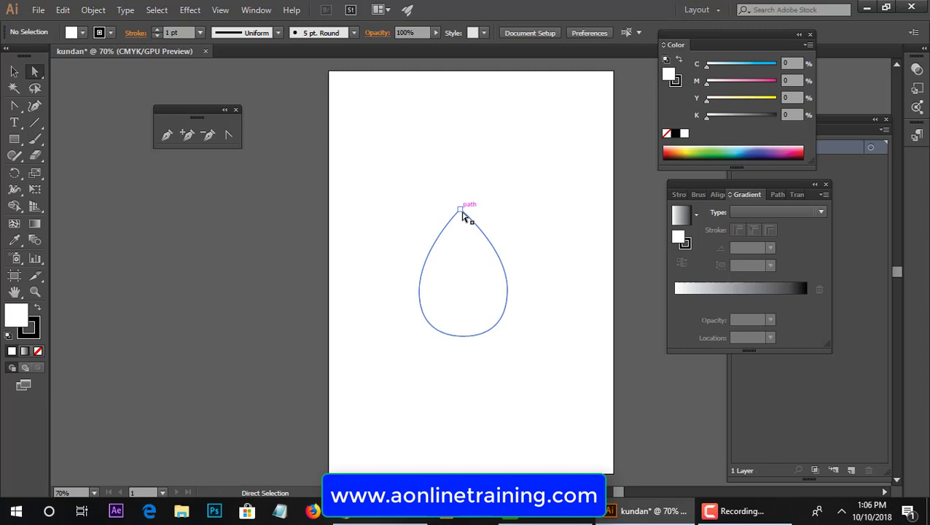
Step: Raise the teardrop's top point slightly and pull its bottom point down
click(461, 211)
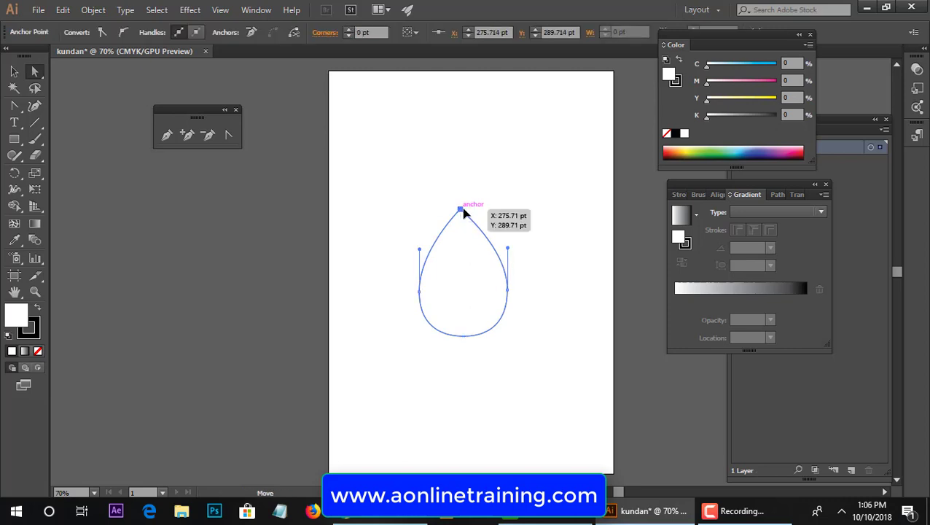
drag(461, 210, 465, 203)
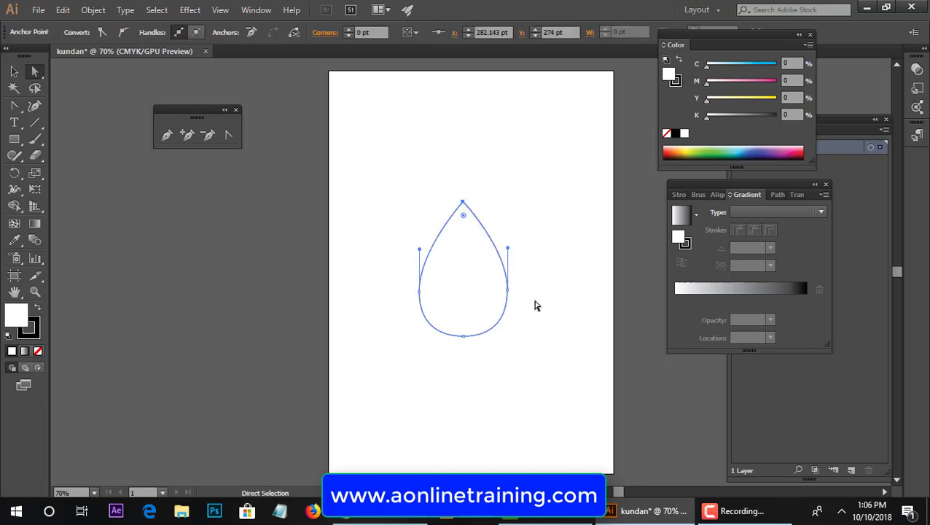
click(535, 305)
drag(467, 335, 464, 345)
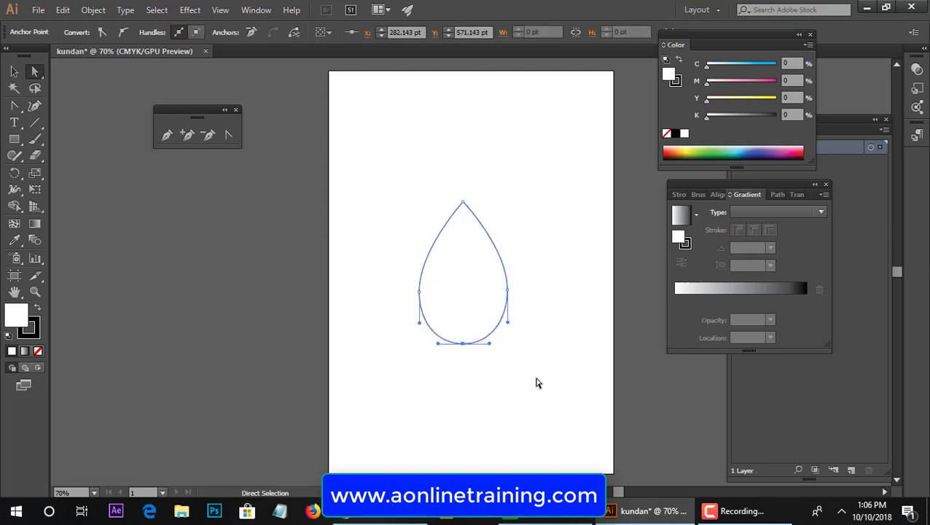
click(537, 383)
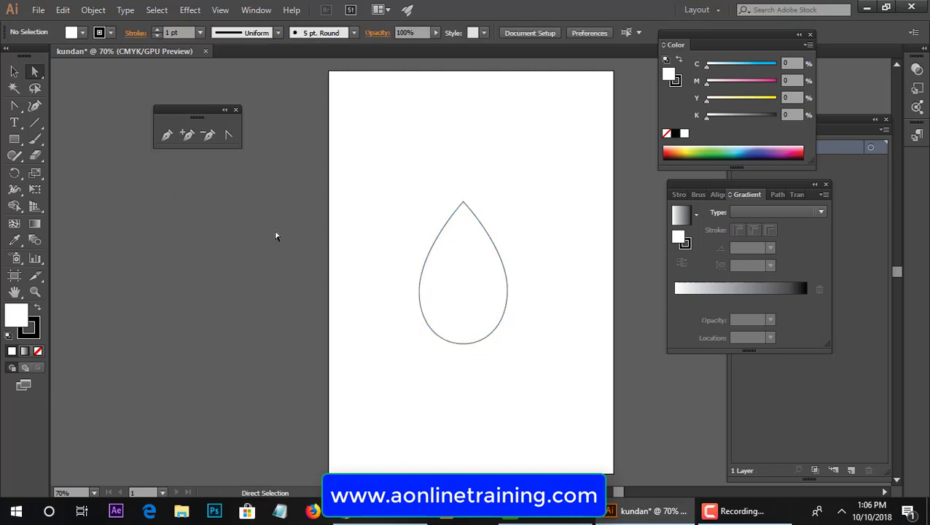
Step: Select the whole teardrop with the Selection tool and check the Window menu
click(14, 71)
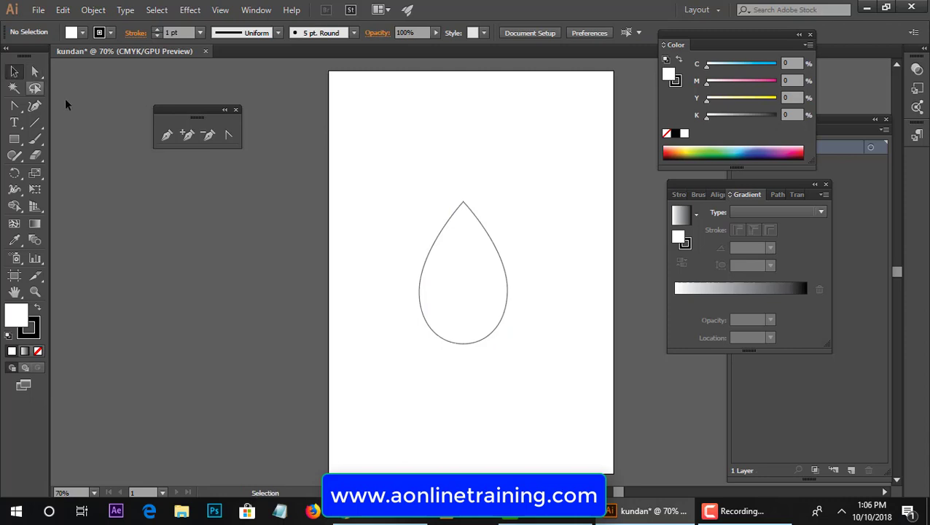
click(450, 277)
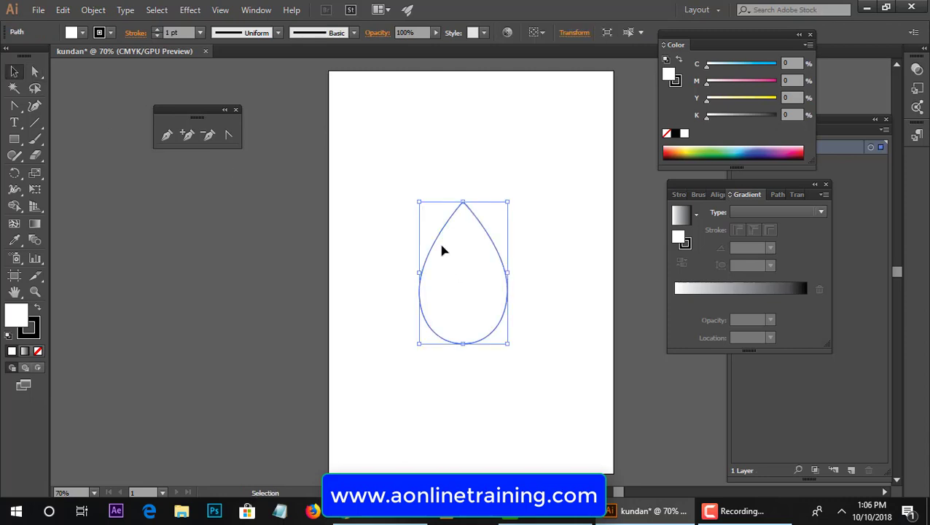
click(255, 10)
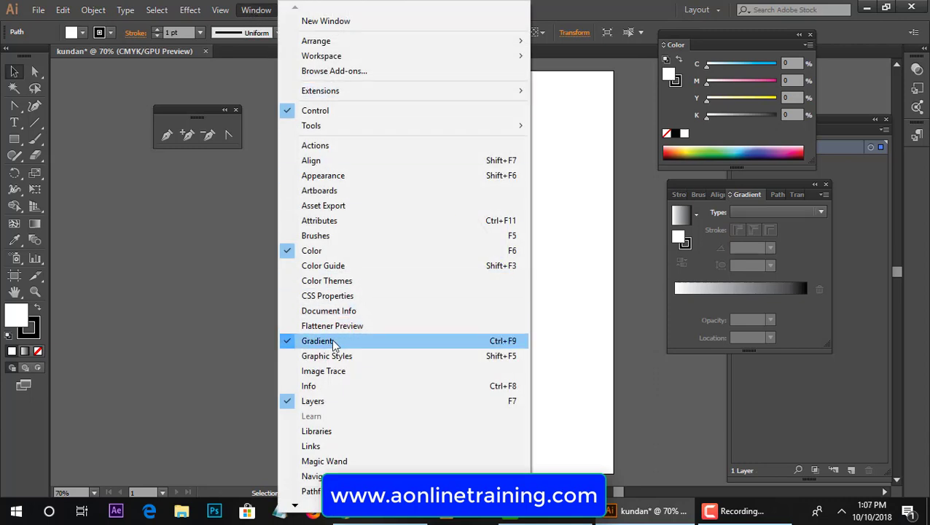
click(593, 12)
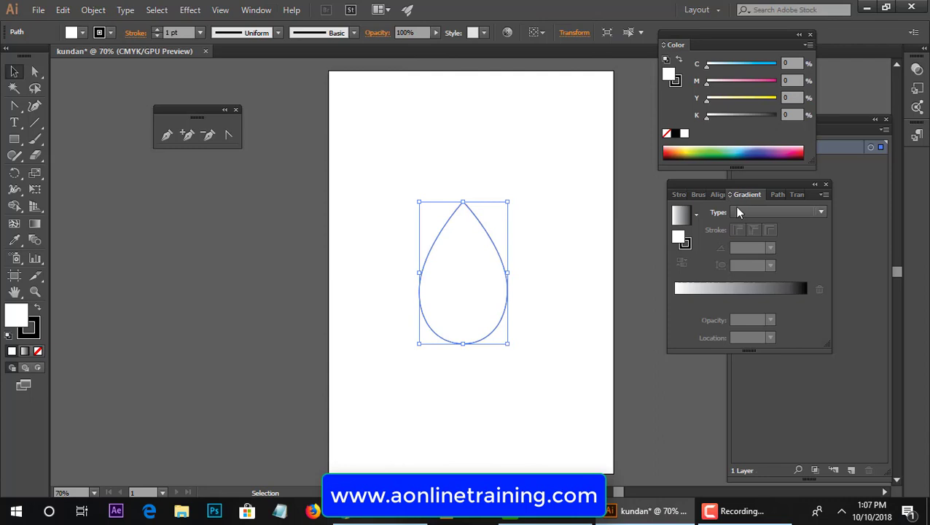
Step: Apply a gradient fill, select its end stop, and switch the Color panel to RGB
click(731, 288)
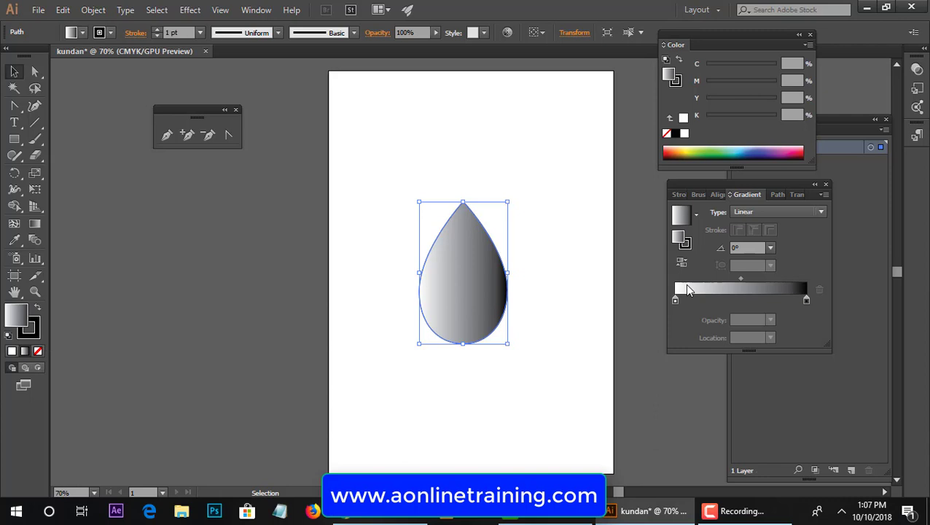
click(806, 300)
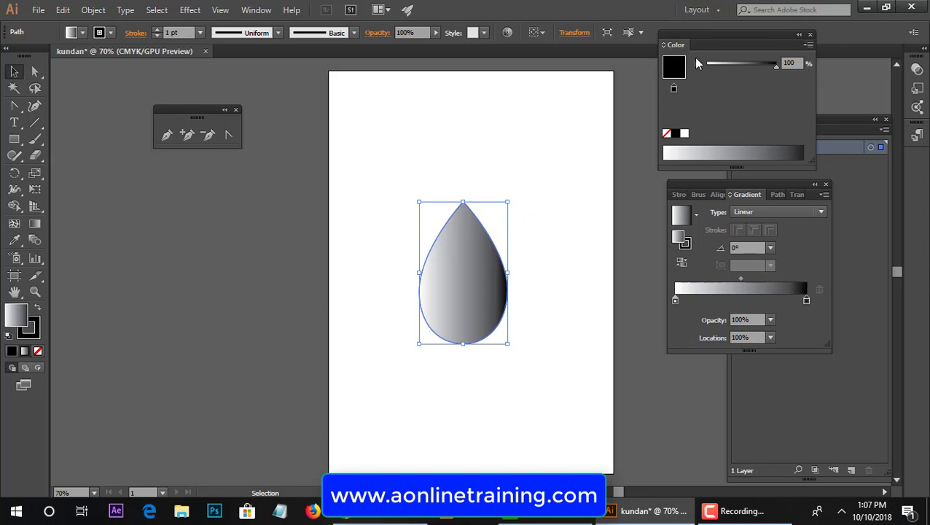
click(260, 10)
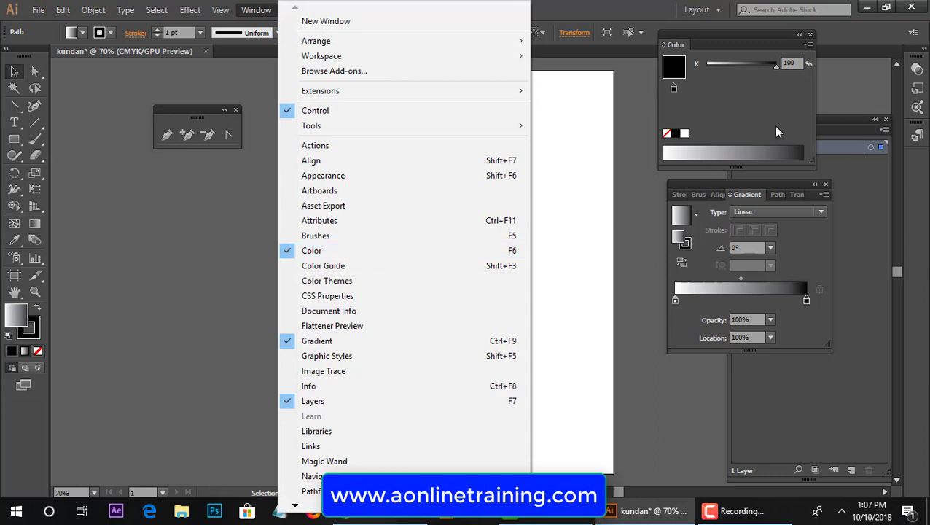
click(778, 100)
click(807, 44)
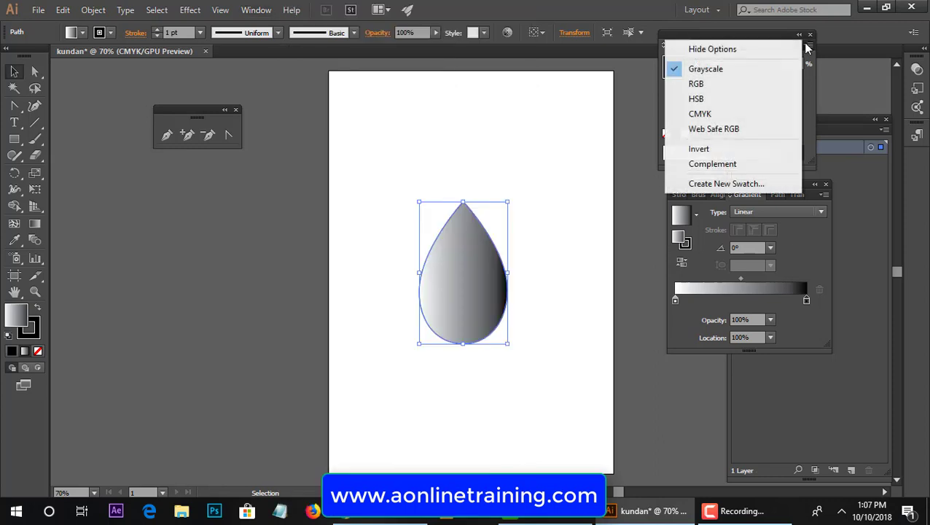
click(737, 86)
Step: Set the end stop to gold E7BD00 and make the gradient Radial
click(680, 150)
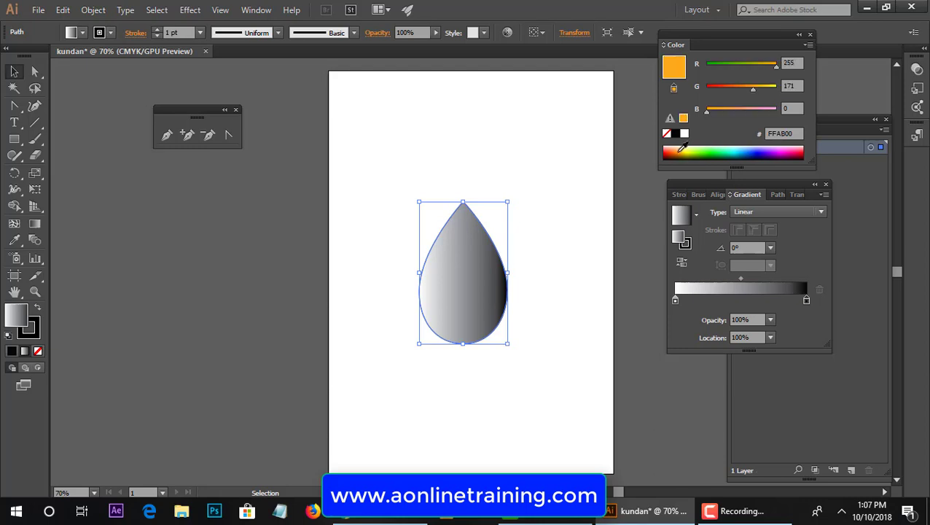
click(684, 149)
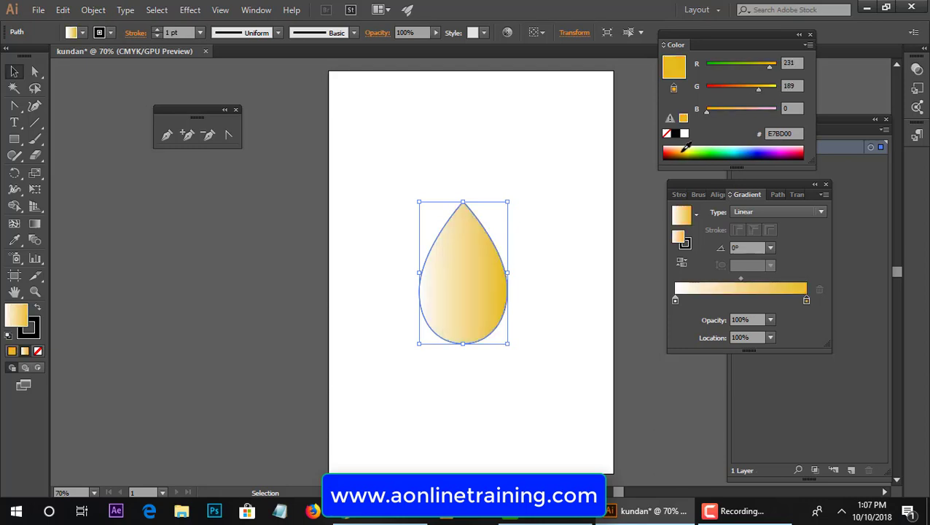
click(808, 212)
click(790, 241)
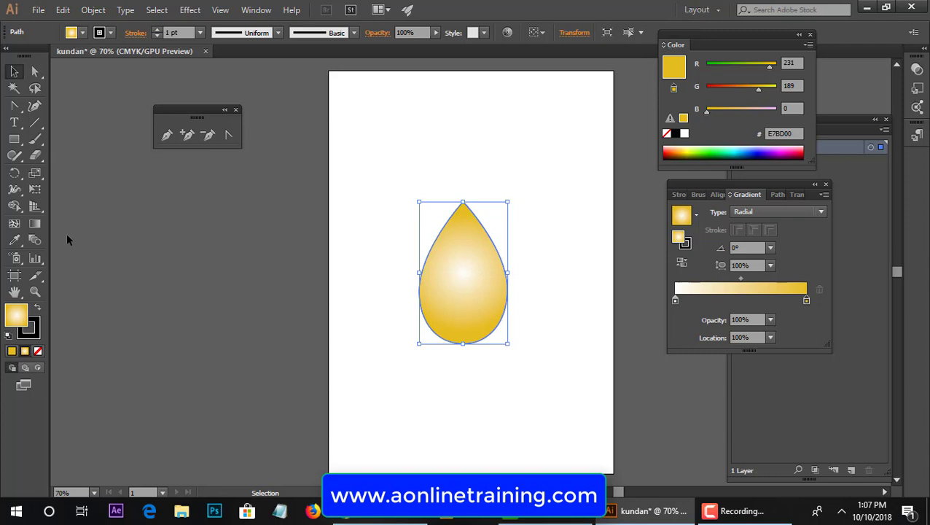
Step: Drag with the Gradient tool to place the radial highlight up-right, at a 48.1° angle
click(34, 223)
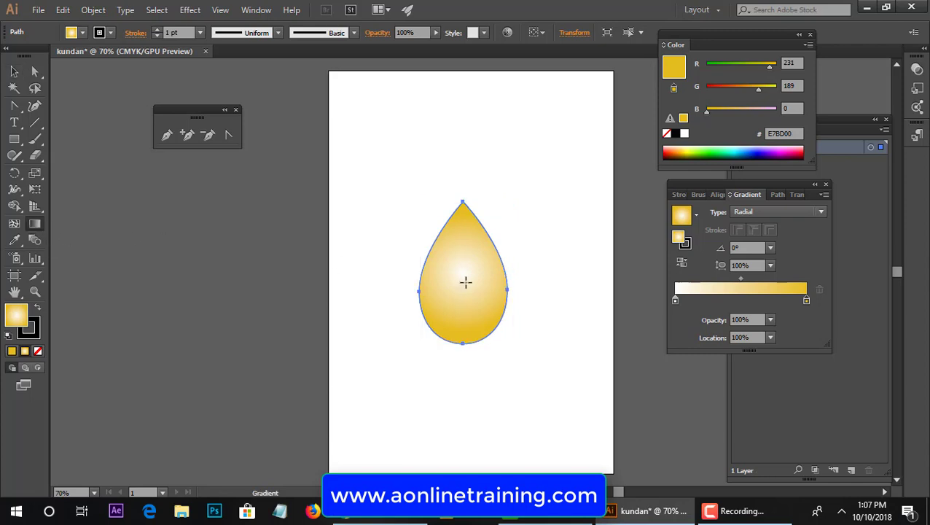
drag(475, 268, 524, 227)
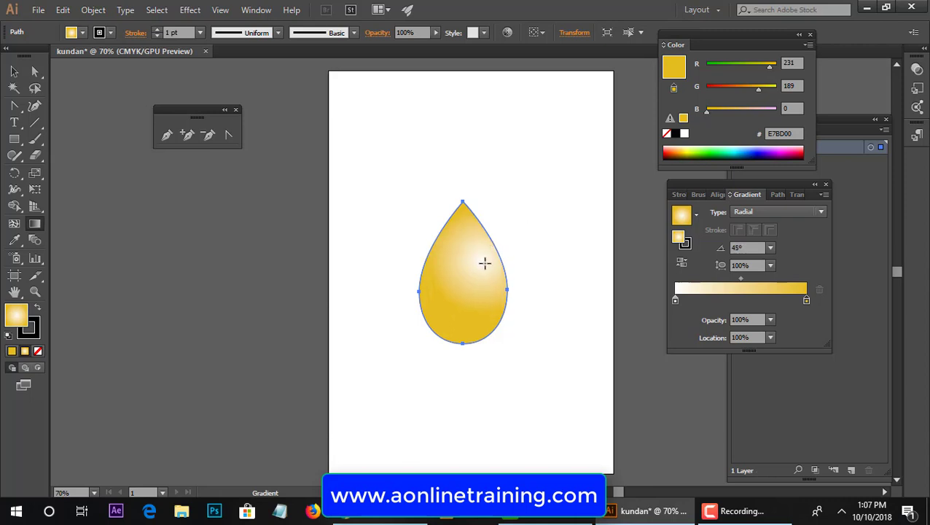
drag(473, 287, 545, 201)
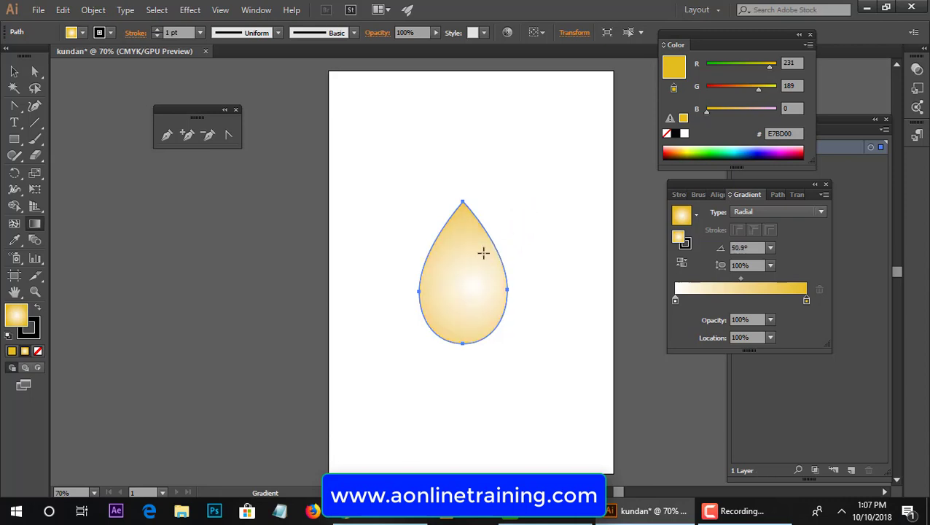
drag(479, 263, 544, 193)
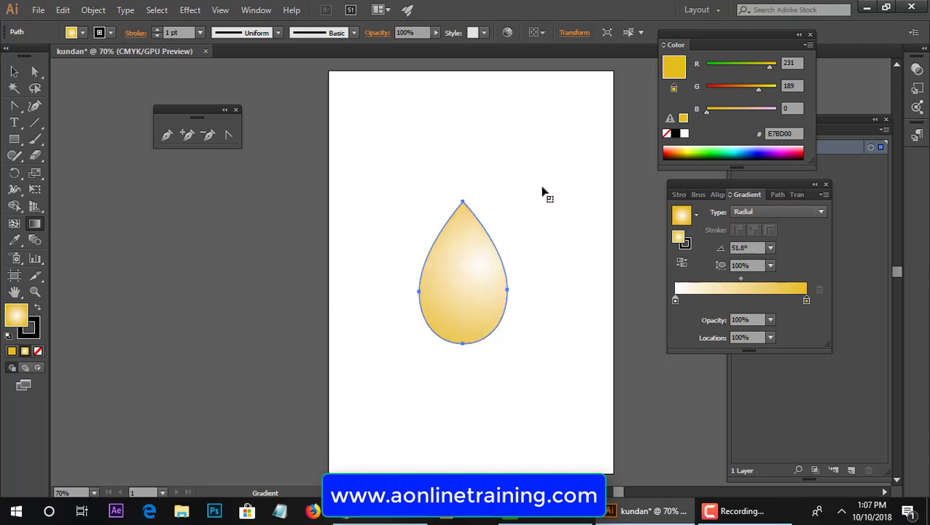
drag(491, 265, 550, 192)
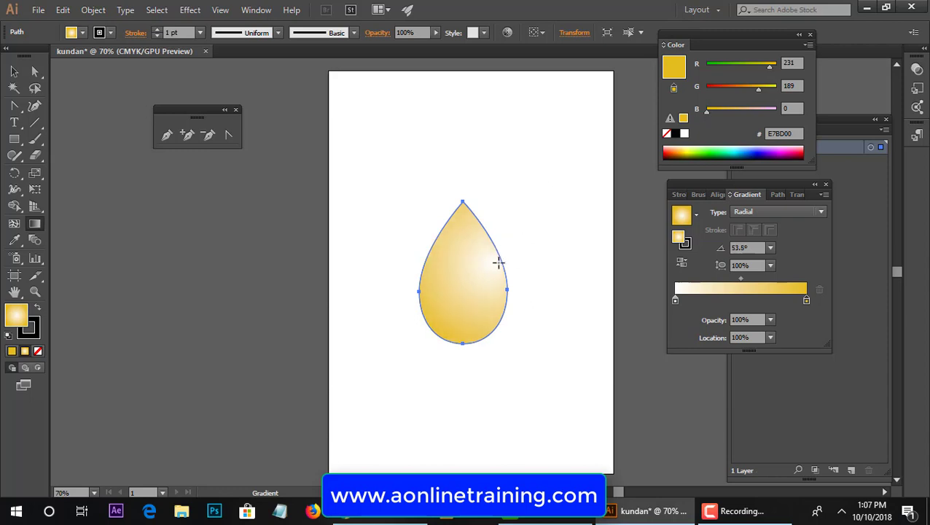
drag(477, 278, 529, 213)
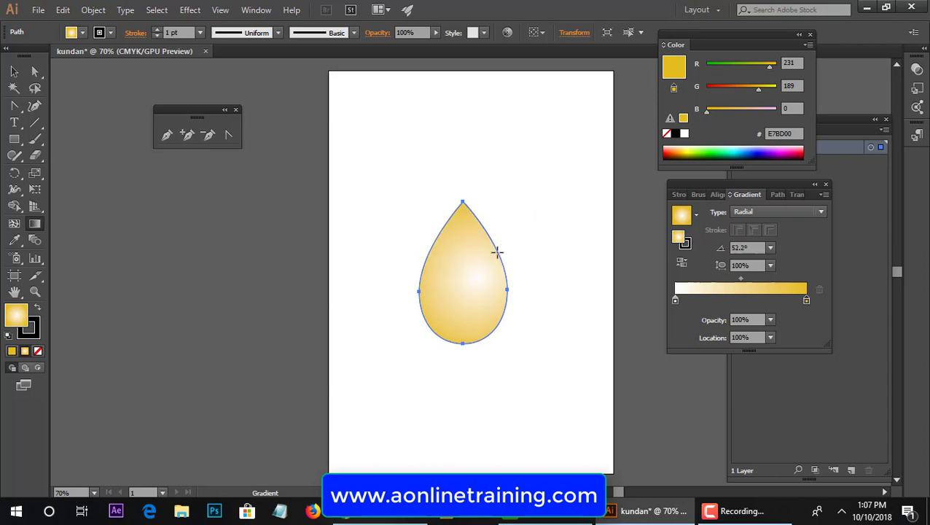
drag(482, 271, 531, 217)
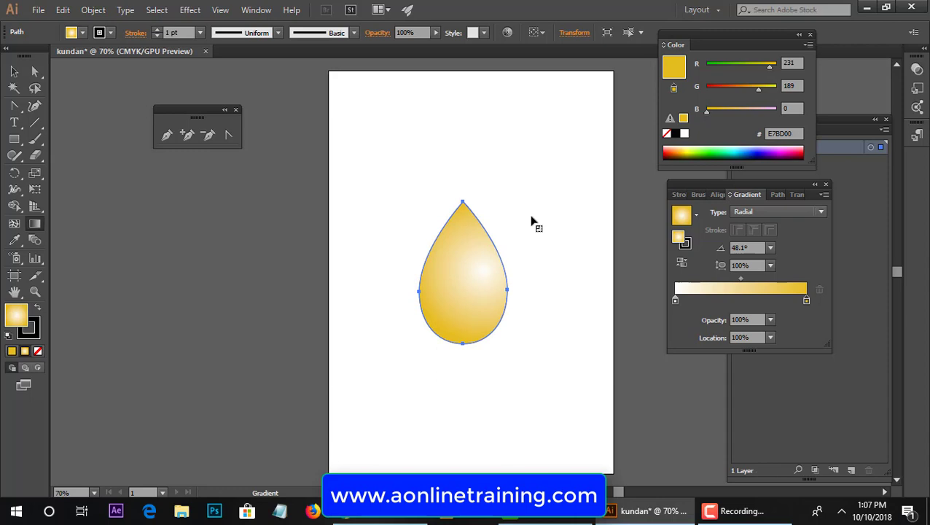
Step: Remove the teardrop's outline and shift the teardrop slightly to the right
click(14, 72)
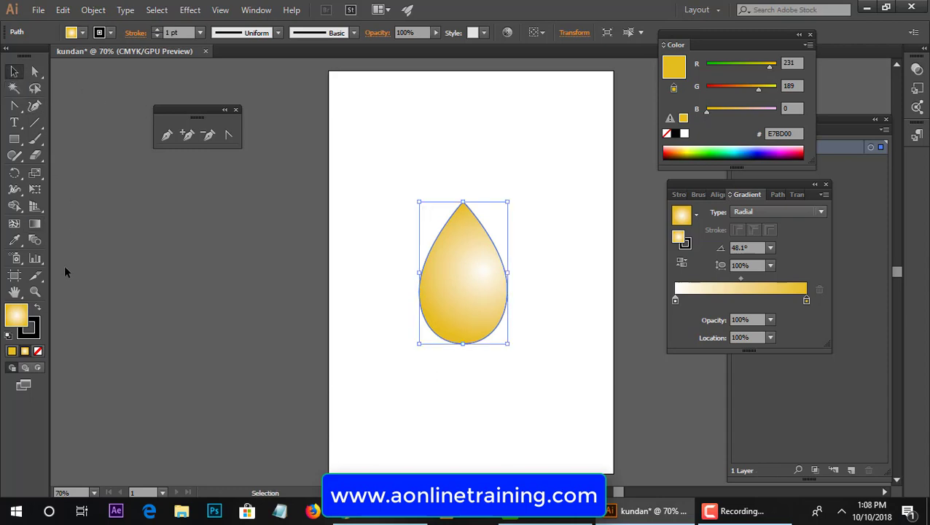
click(33, 332)
click(39, 352)
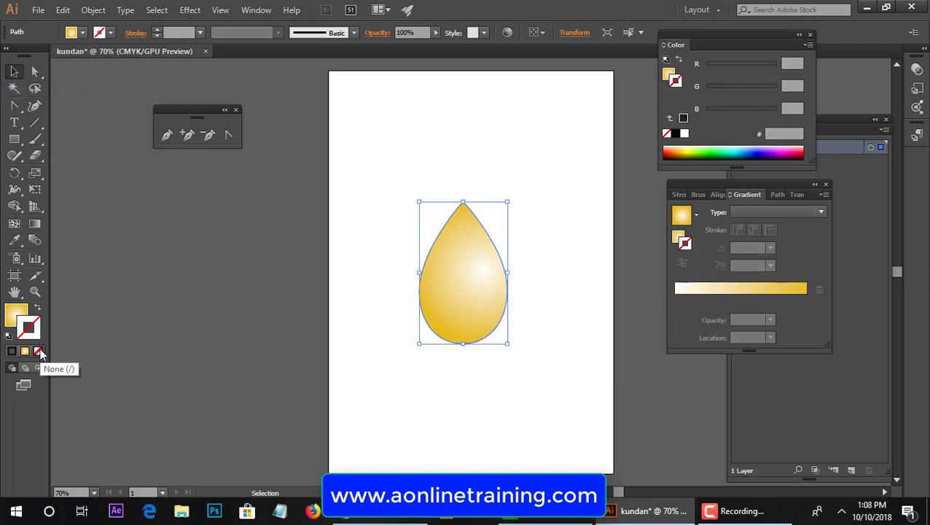
click(366, 383)
drag(478, 324, 484, 319)
click(530, 380)
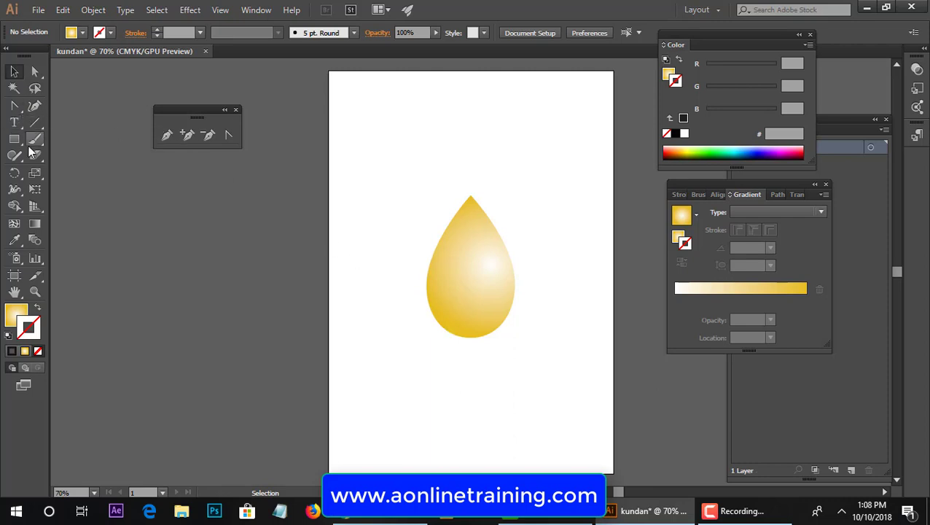
Step: Draw a 77.143 pt circle above the teardrop, copy it at 107.143 pt, and select both
drag(14, 144, 84, 171)
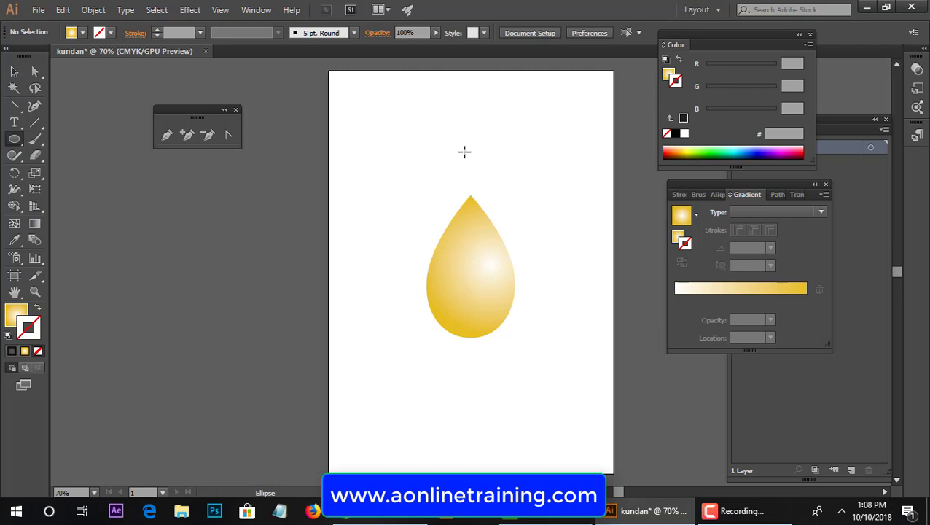
drag(464, 151, 480, 170)
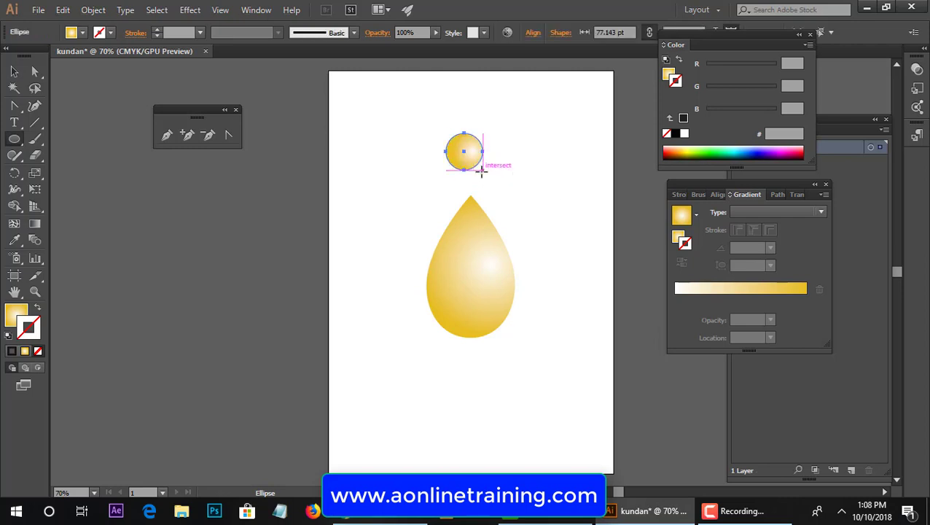
click(12, 72)
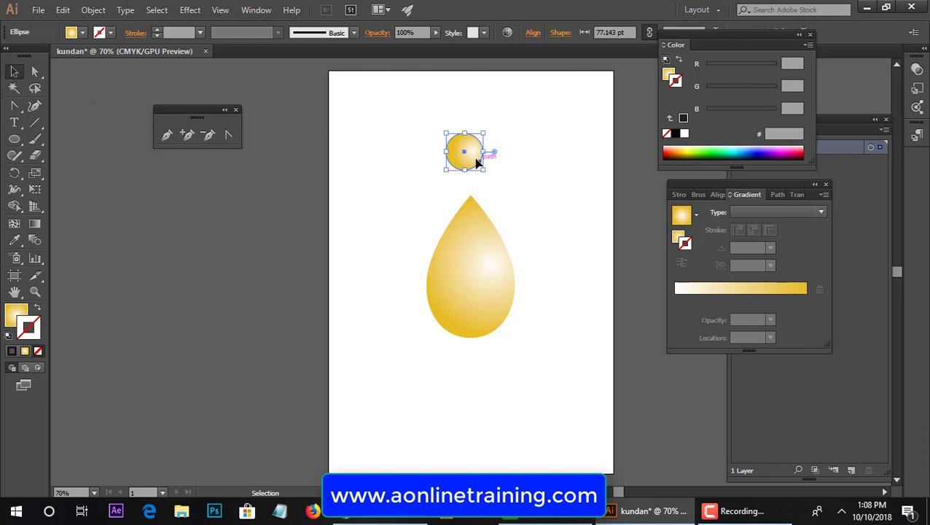
mouse_move(472, 164)
mouse_down()
mouse_move(527, 172)
mouse_move(546, 185)
mouse_move(474, 157)
mouse_move(470, 167)
mouse_up()
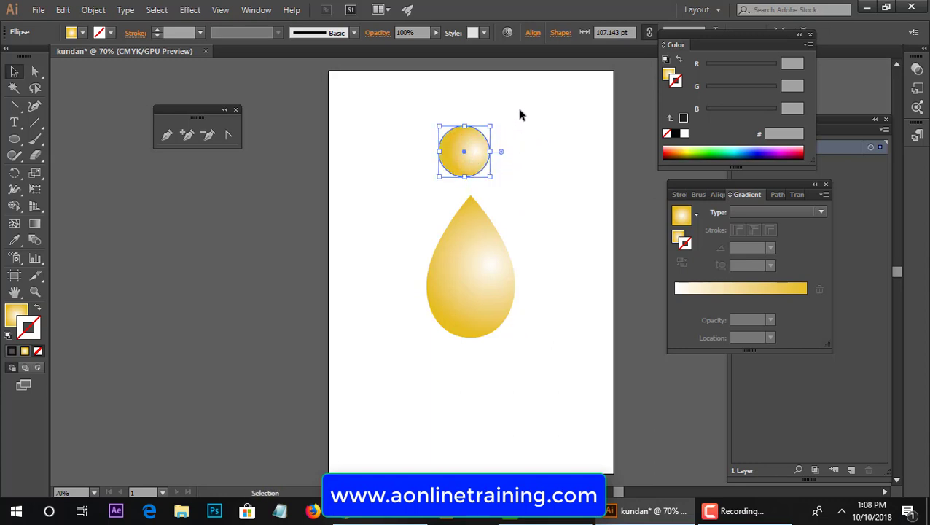
drag(501, 133, 406, 180)
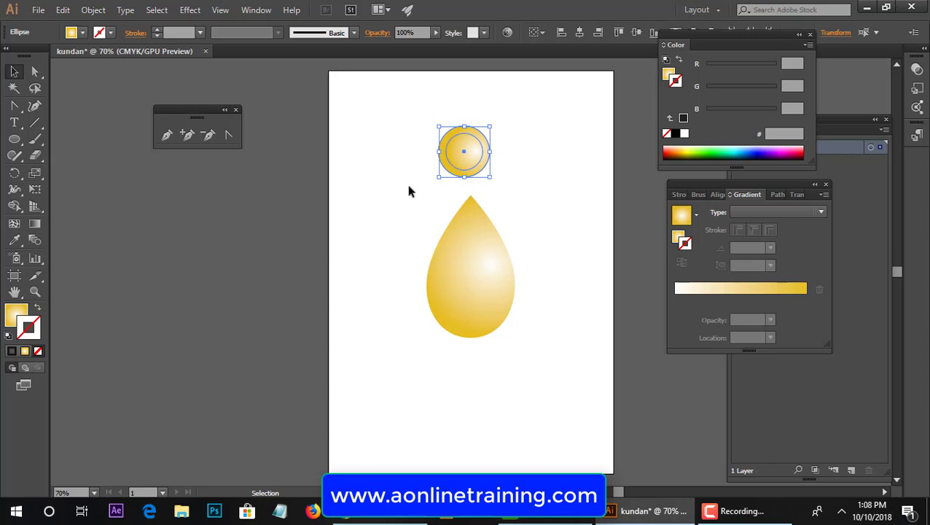
Step: Undo a trial Pathfinder Intersect, then Exclude the two circles into one ring
click(777, 193)
click(729, 225)
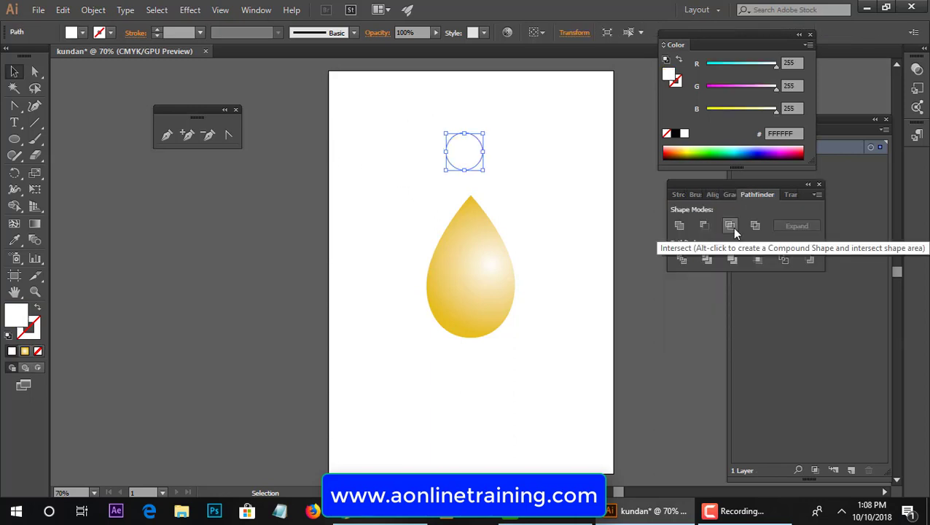
key(ctrl+z)
click(759, 227)
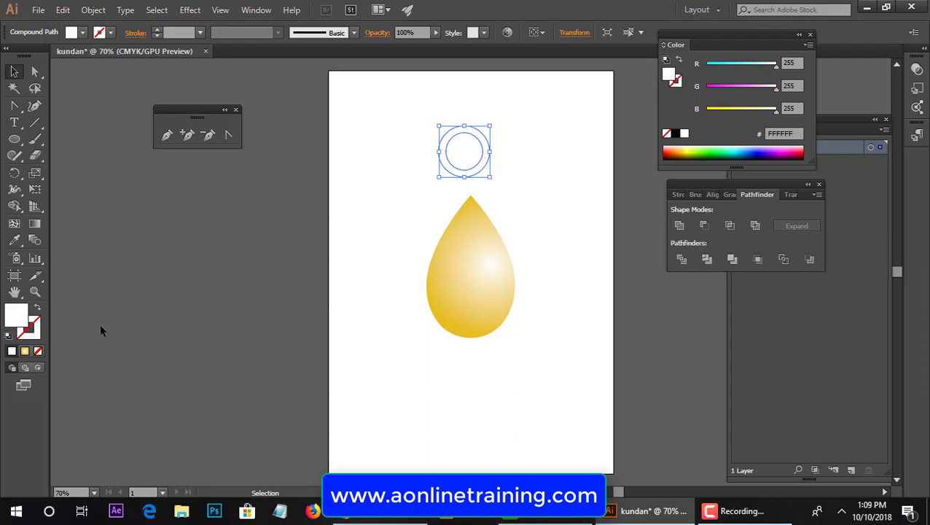
Step: Fill the ring with the gold gradient and move it down onto the teardrop's tip
click(26, 353)
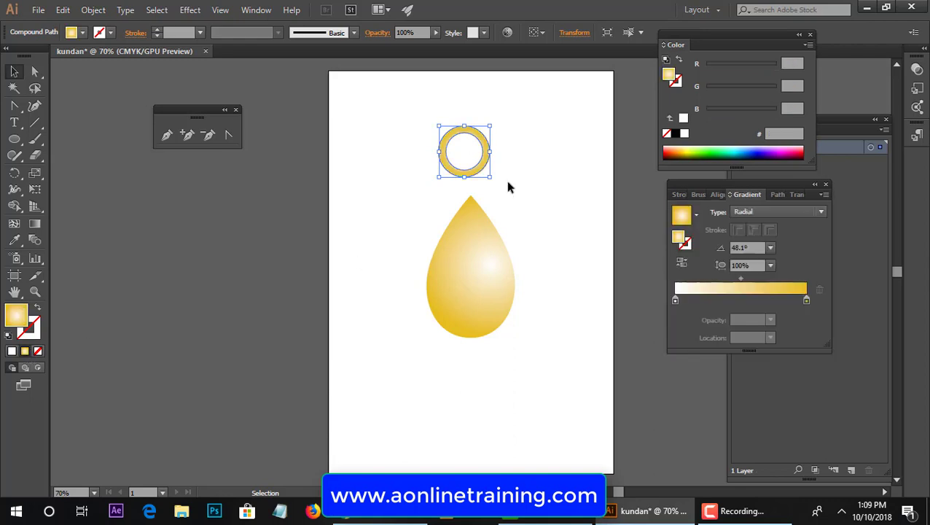
click(505, 177)
drag(478, 169, 487, 197)
click(532, 216)
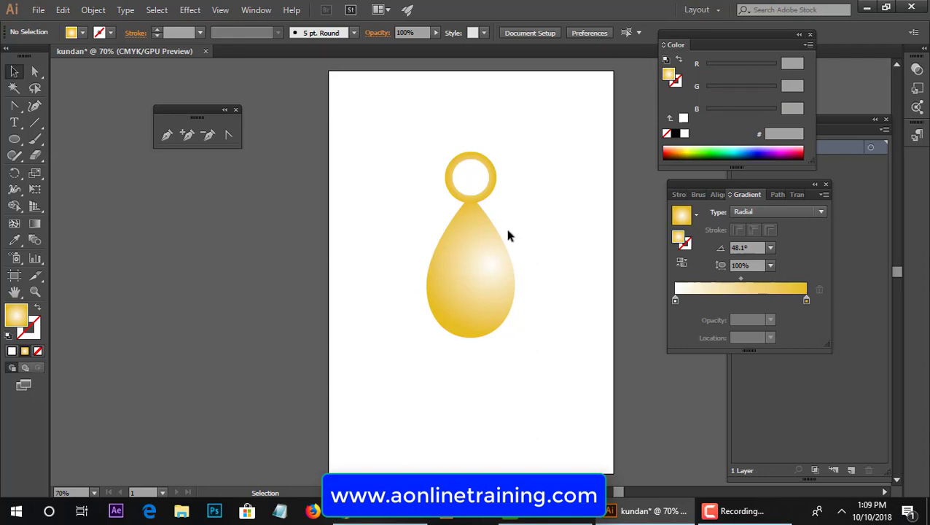
Step: Shrink the ring to a smaller loop and nudge it up into place
click(493, 184)
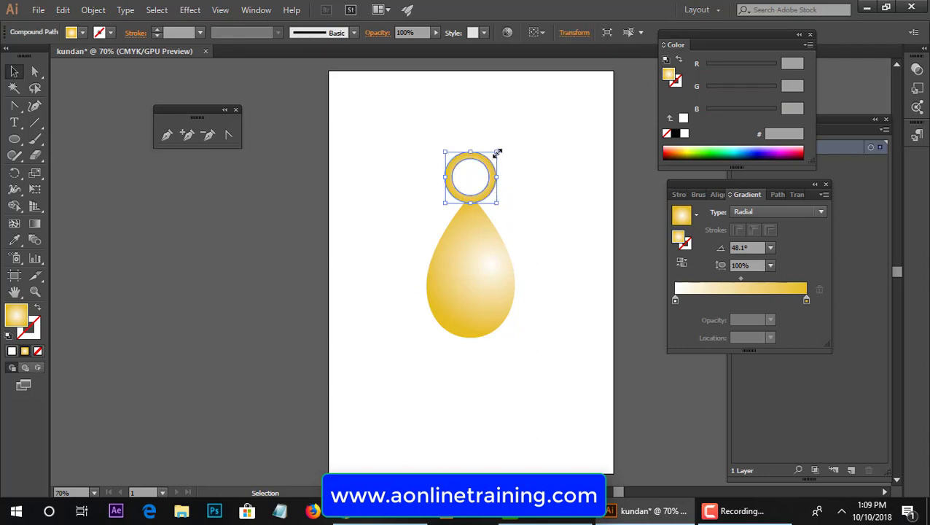
drag(498, 151, 485, 197)
click(496, 193)
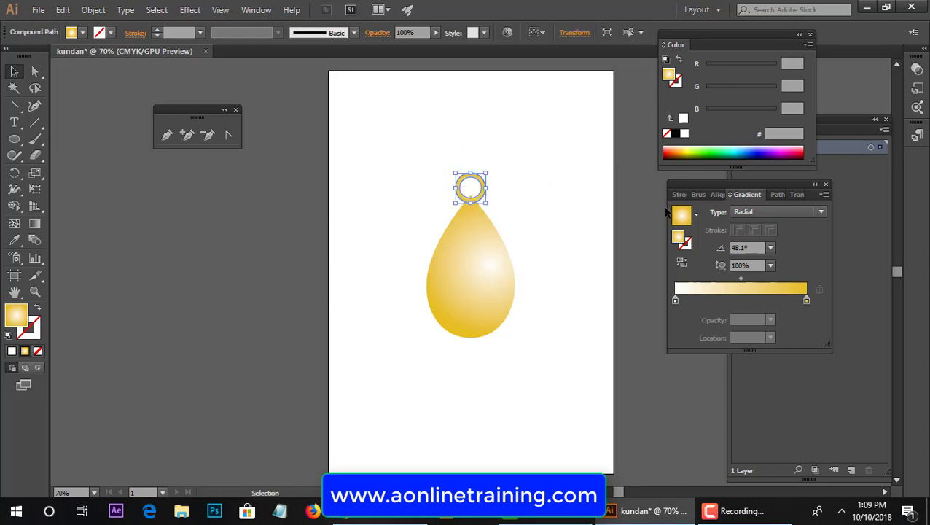
key(Up)
key(Up)
key(Up)
key(Up)
key(Up)
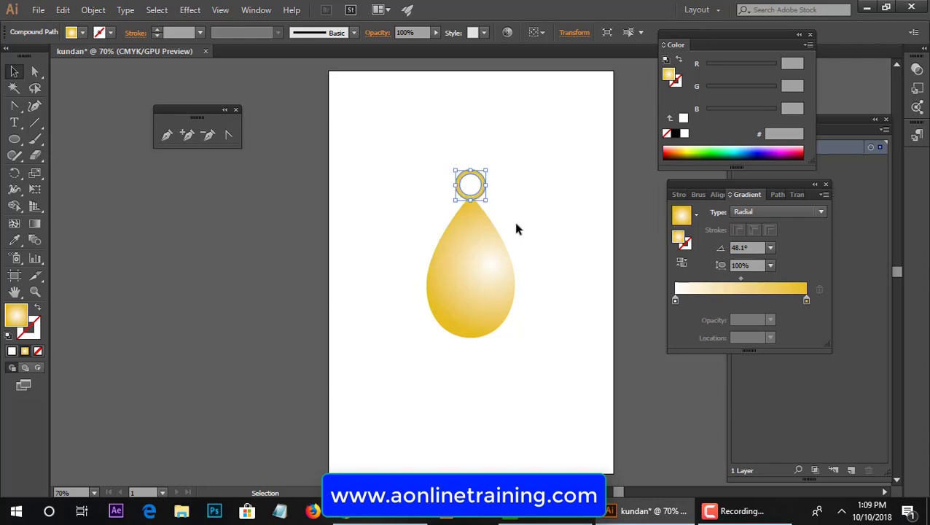
click(529, 180)
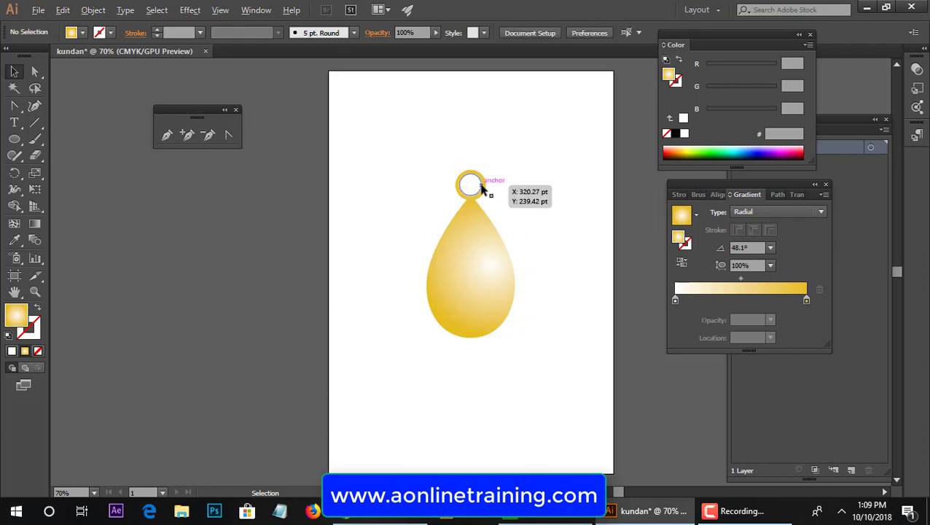
click(36, 10)
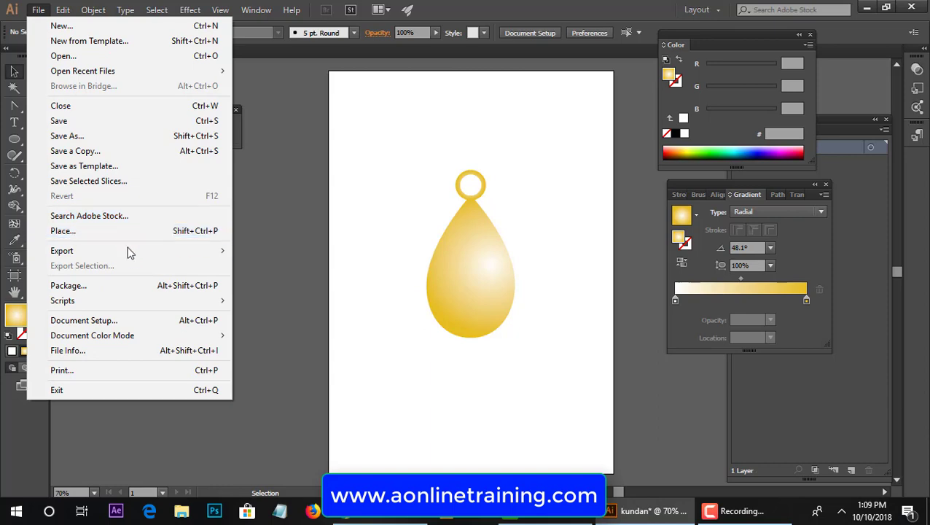
Step: Save the pendant as kundan.ai, accepting the default Illustrator Options
click(122, 136)
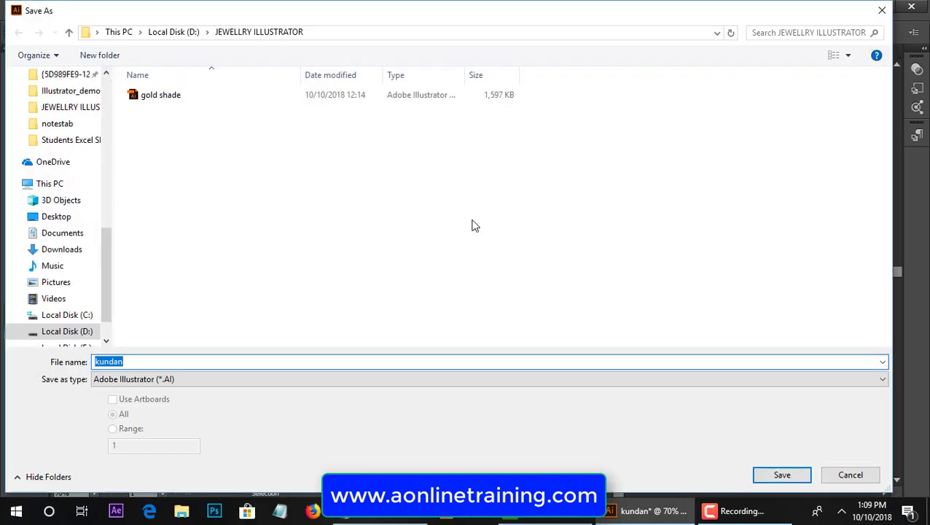
click(761, 478)
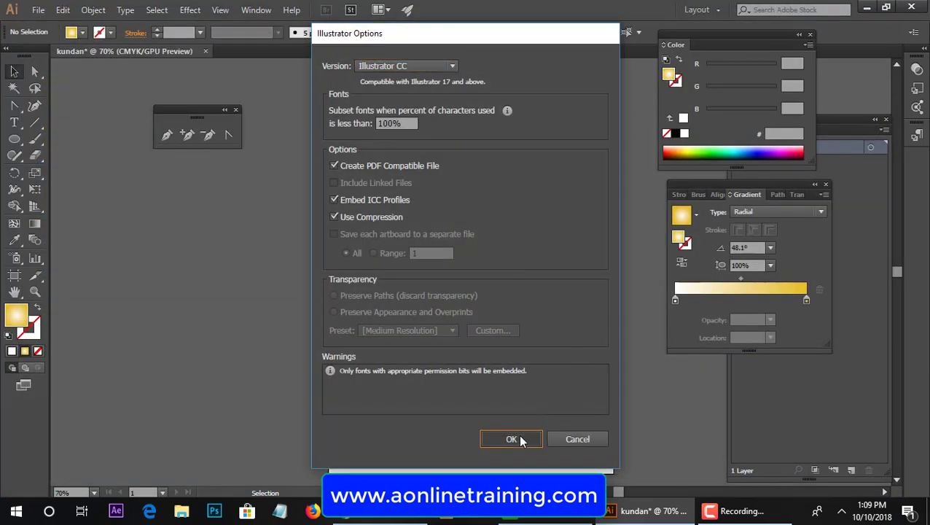
click(514, 437)
Step: Reopen Save As and confirm the format stays Adobe Illustrator (*.AI)
click(38, 10)
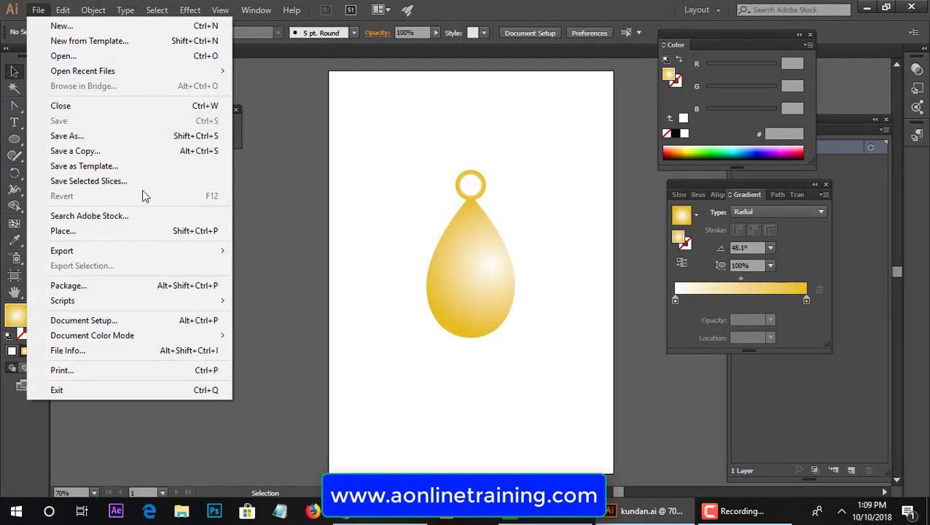
click(135, 138)
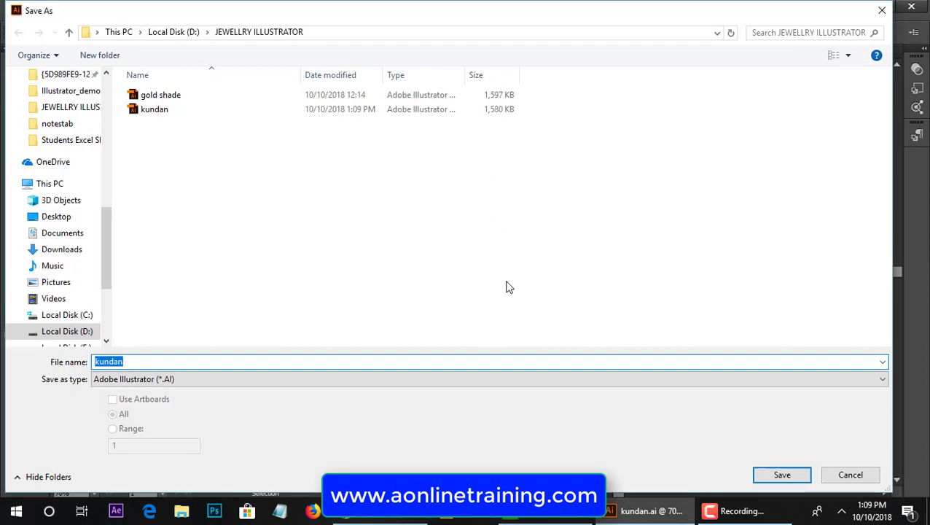
click(321, 379)
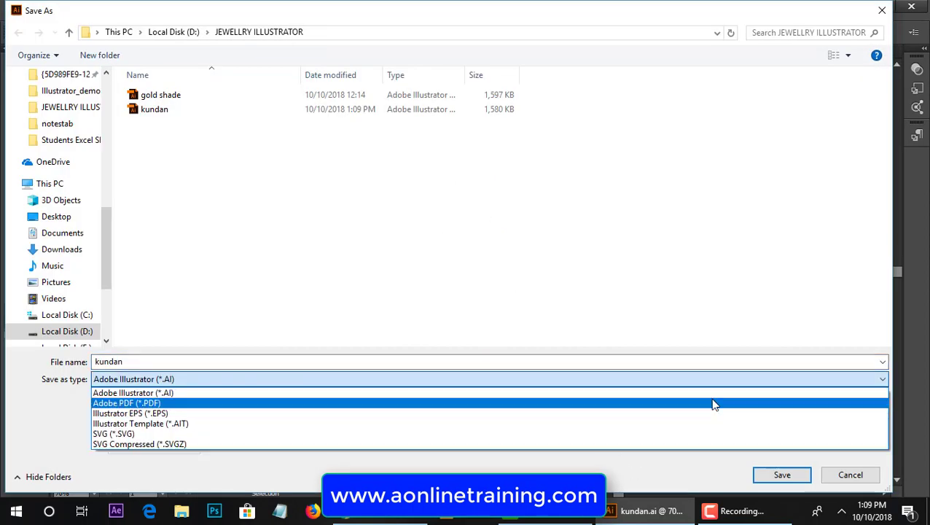
click(858, 480)
Step: Export the artwork as kundan.jpg in JPEG format at quality 10 and 300 ppi
click(853, 475)
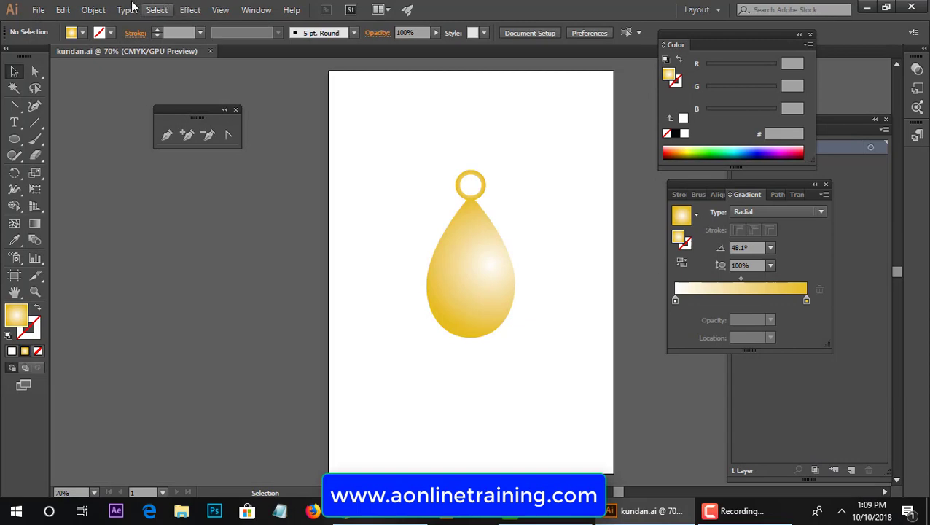
click(37, 10)
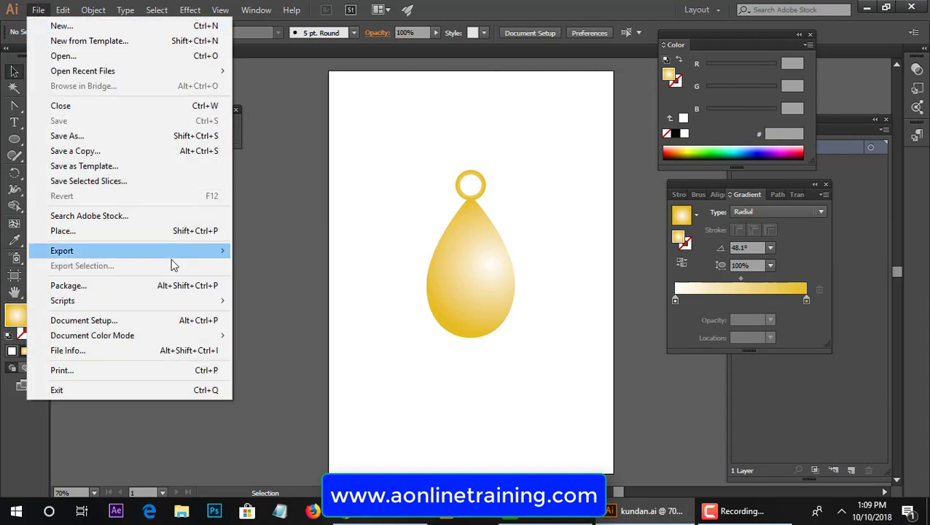
mouse_move(218, 255)
click(283, 266)
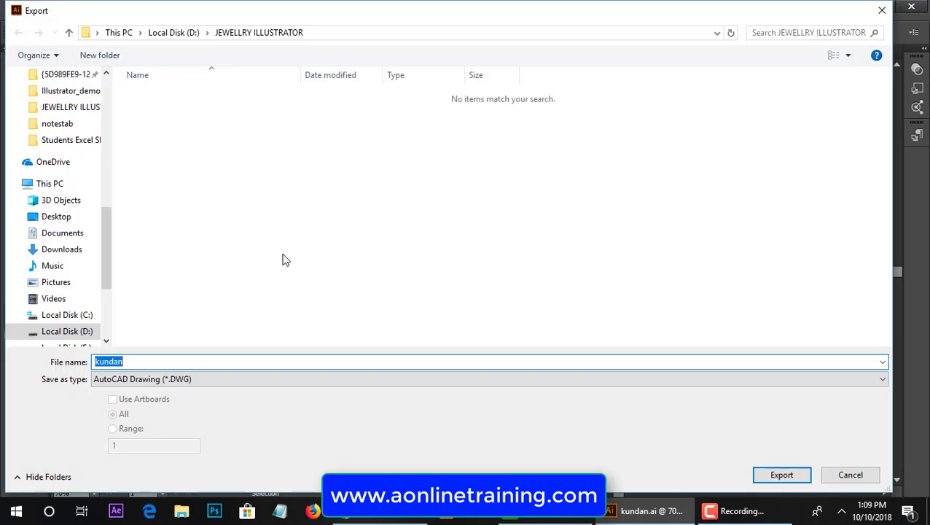
click(566, 378)
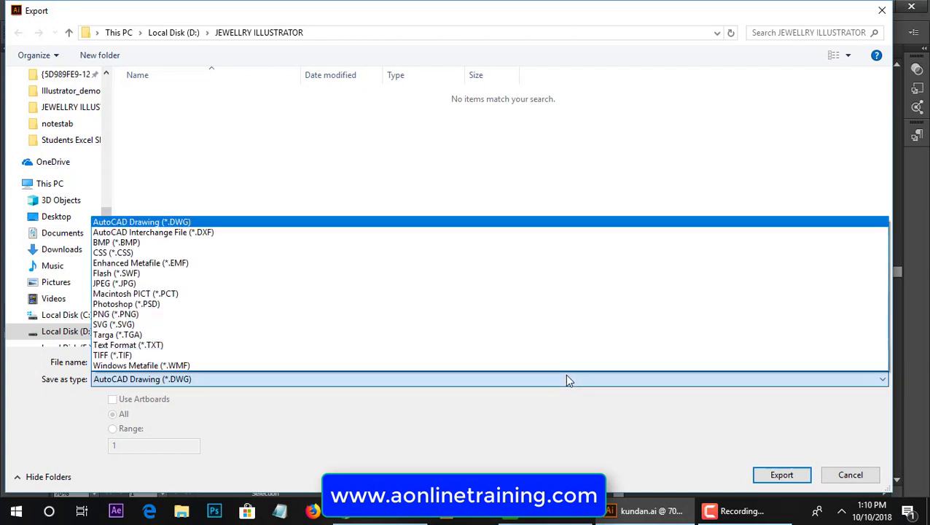
click(203, 283)
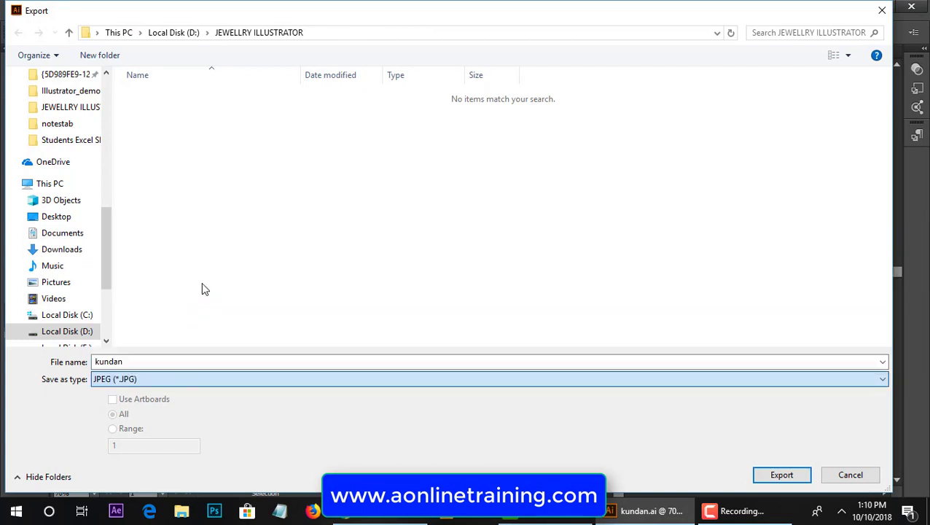
click(781, 475)
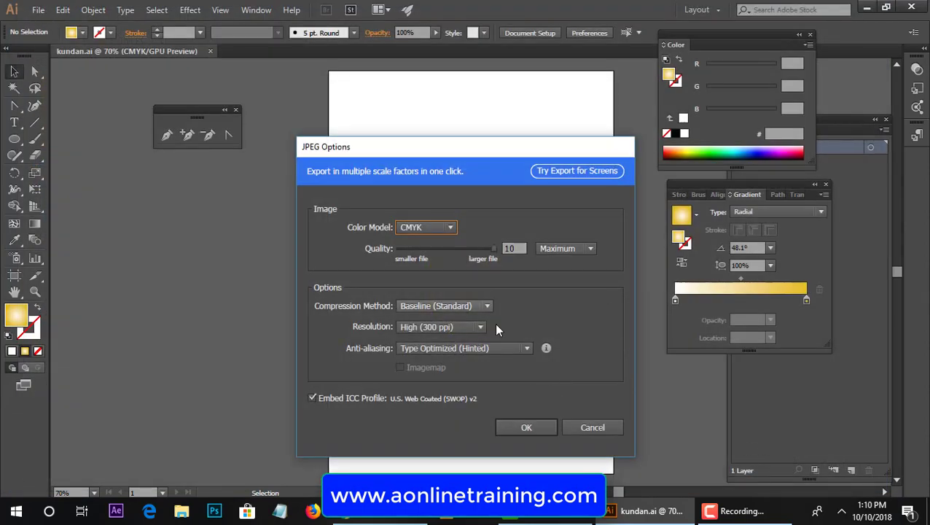
click(534, 425)
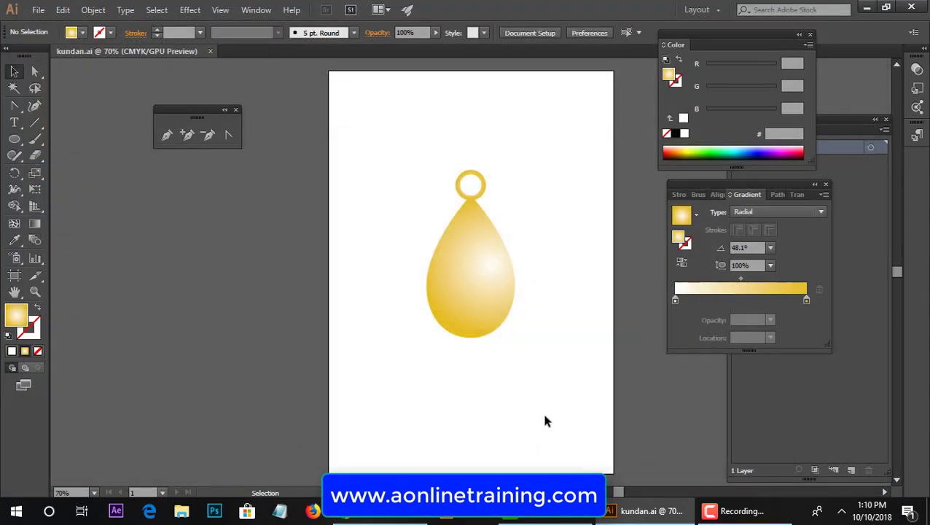